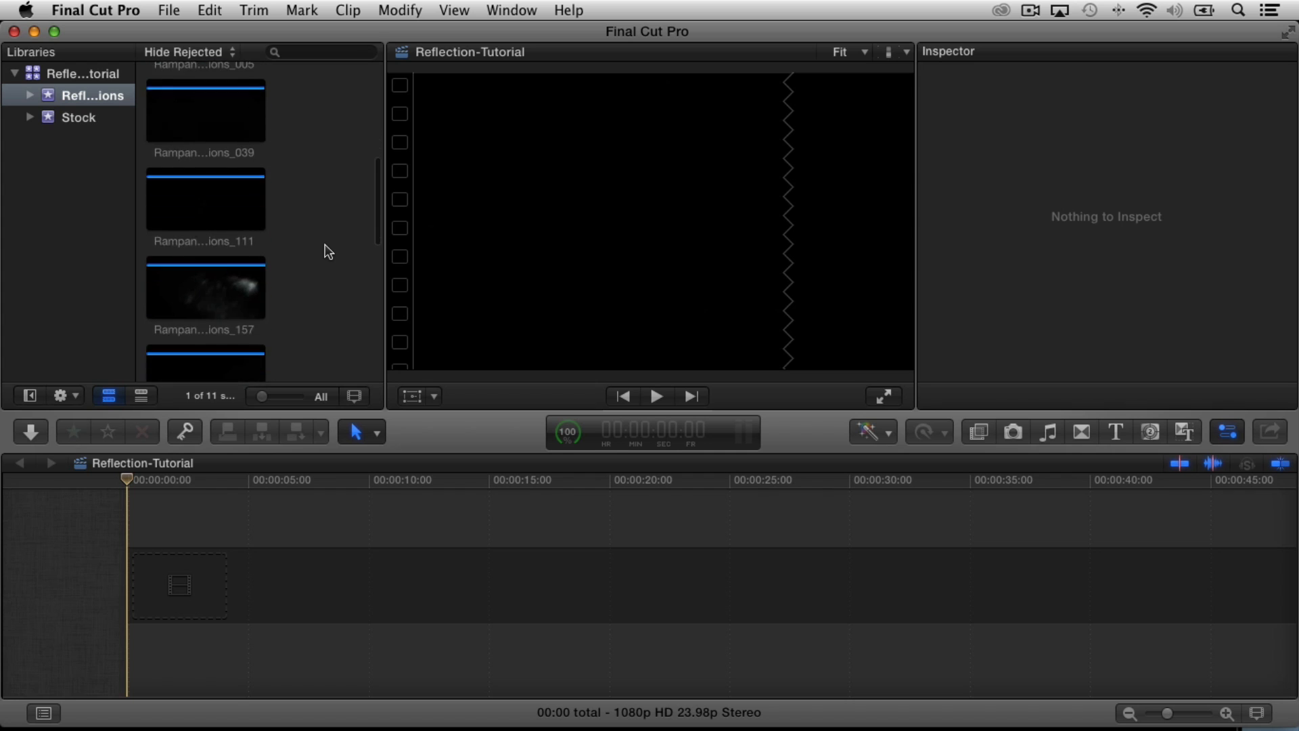
Append the dancer clip from the Stock event to the Reflection-Tutorial timeline and play it back from the start.
scroll(328, 252, "up", 10)
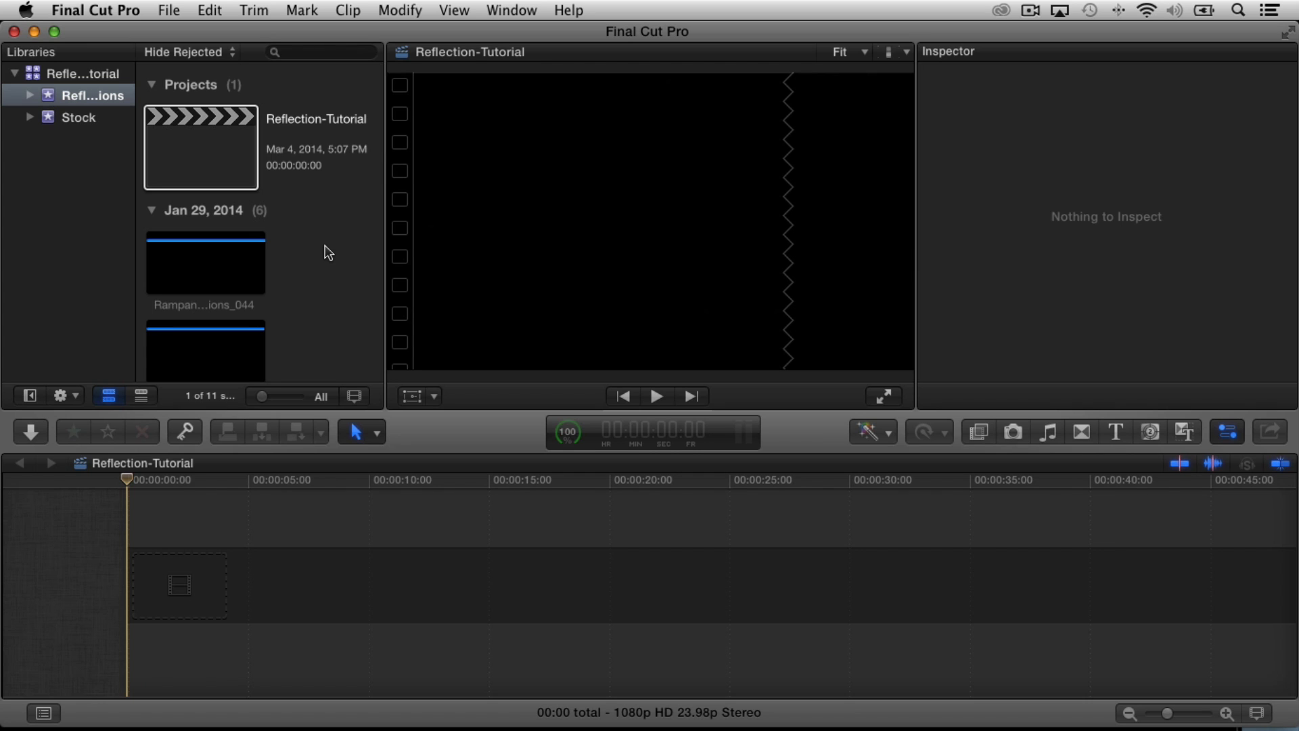
left_click(193, 161)
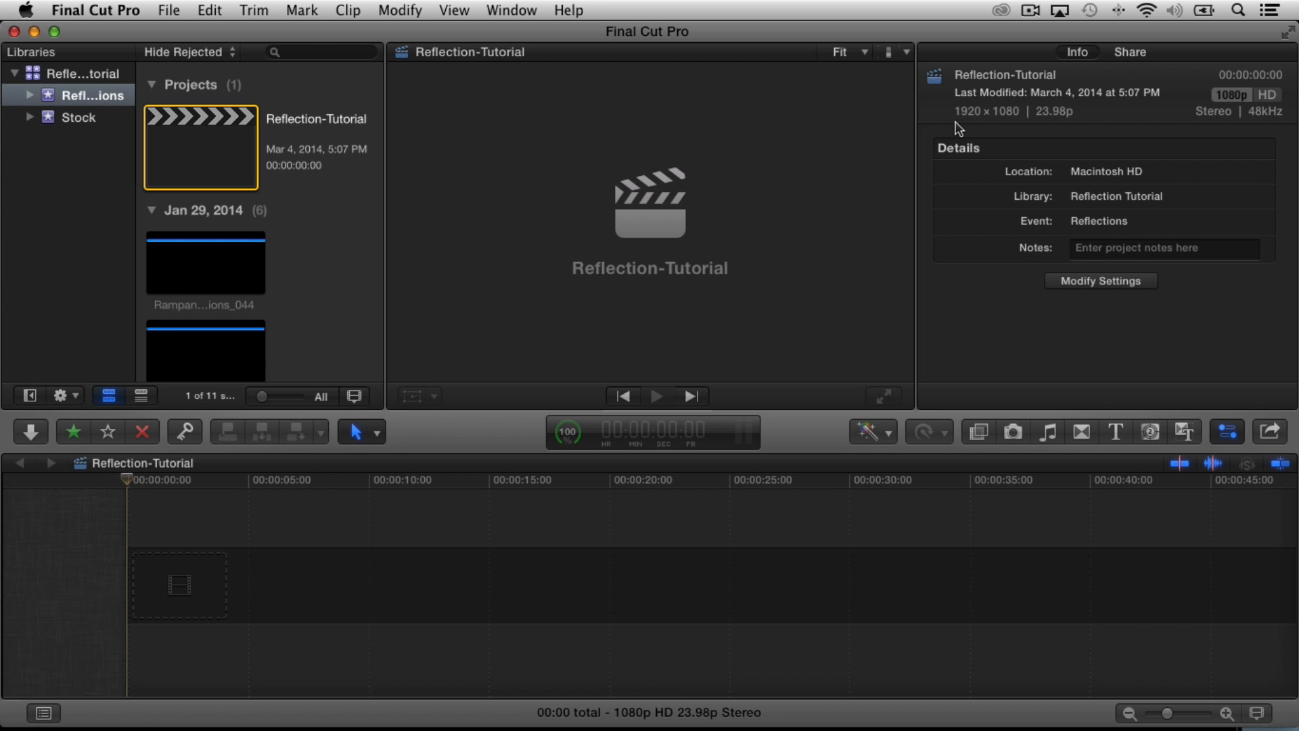
left_click(66, 119)
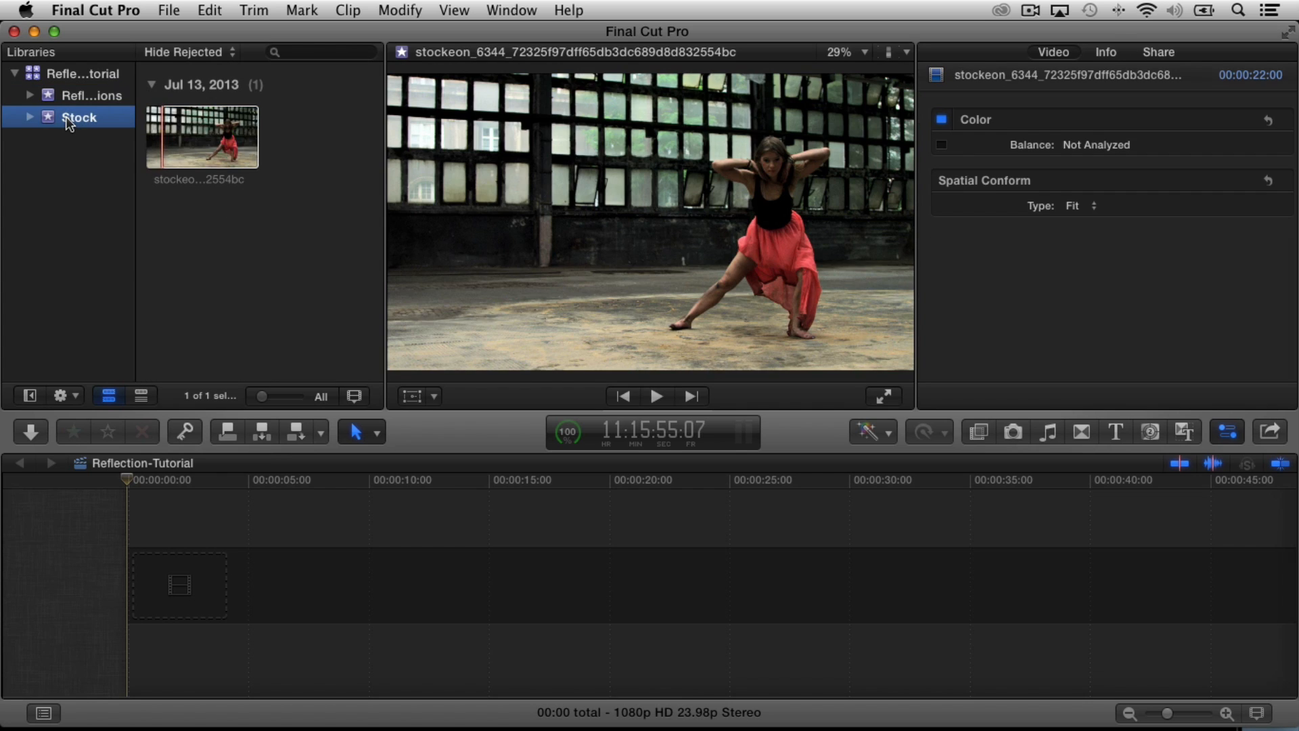
left_click(202, 151)
key("e")
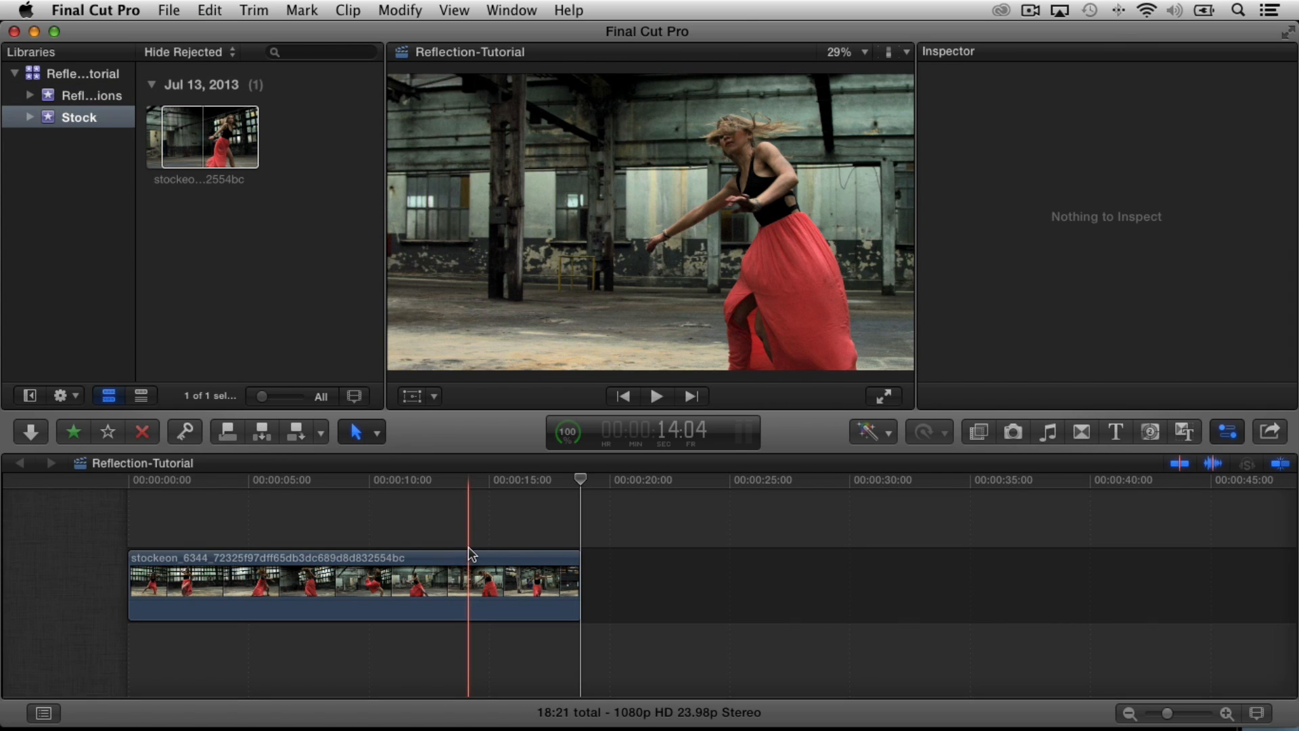
key("Home")
key("space")
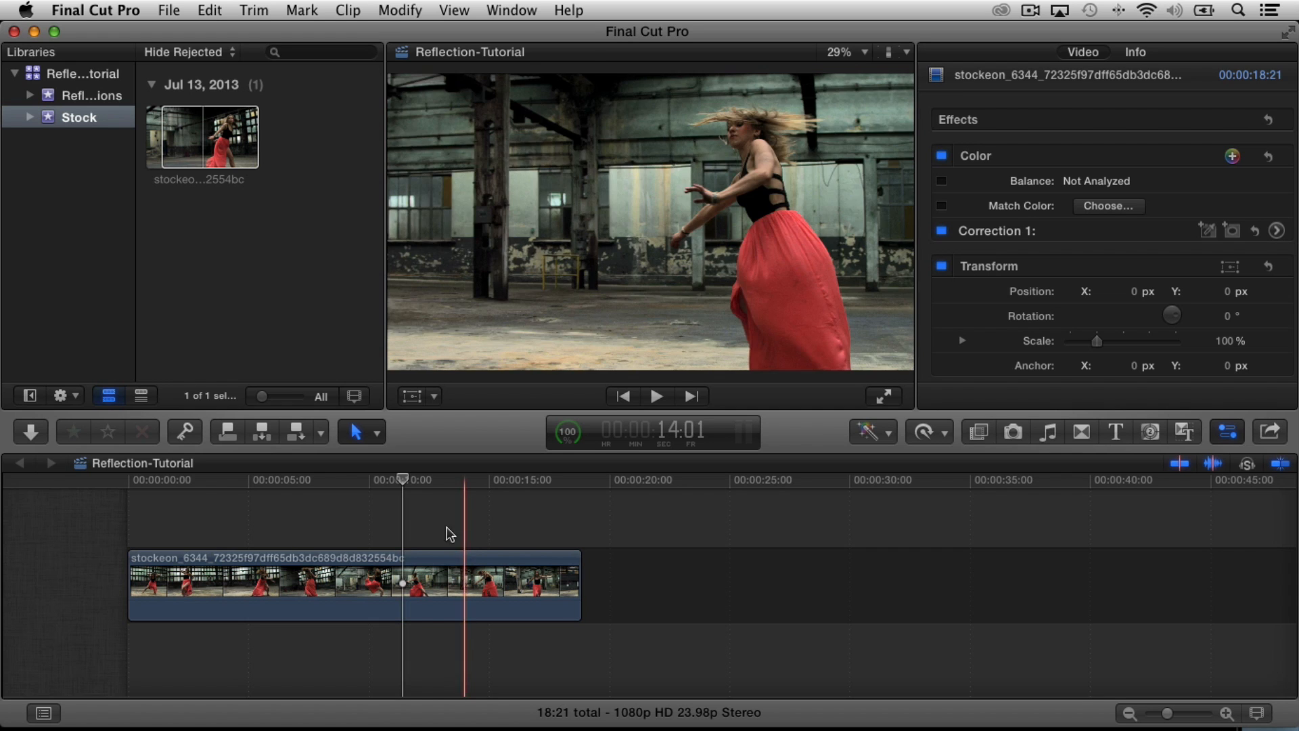
Connect Rampant_5K_Reflections_044 from the Reflections event above the dancer clip at the timeline start and return the playhead there.
left_click(74, 95)
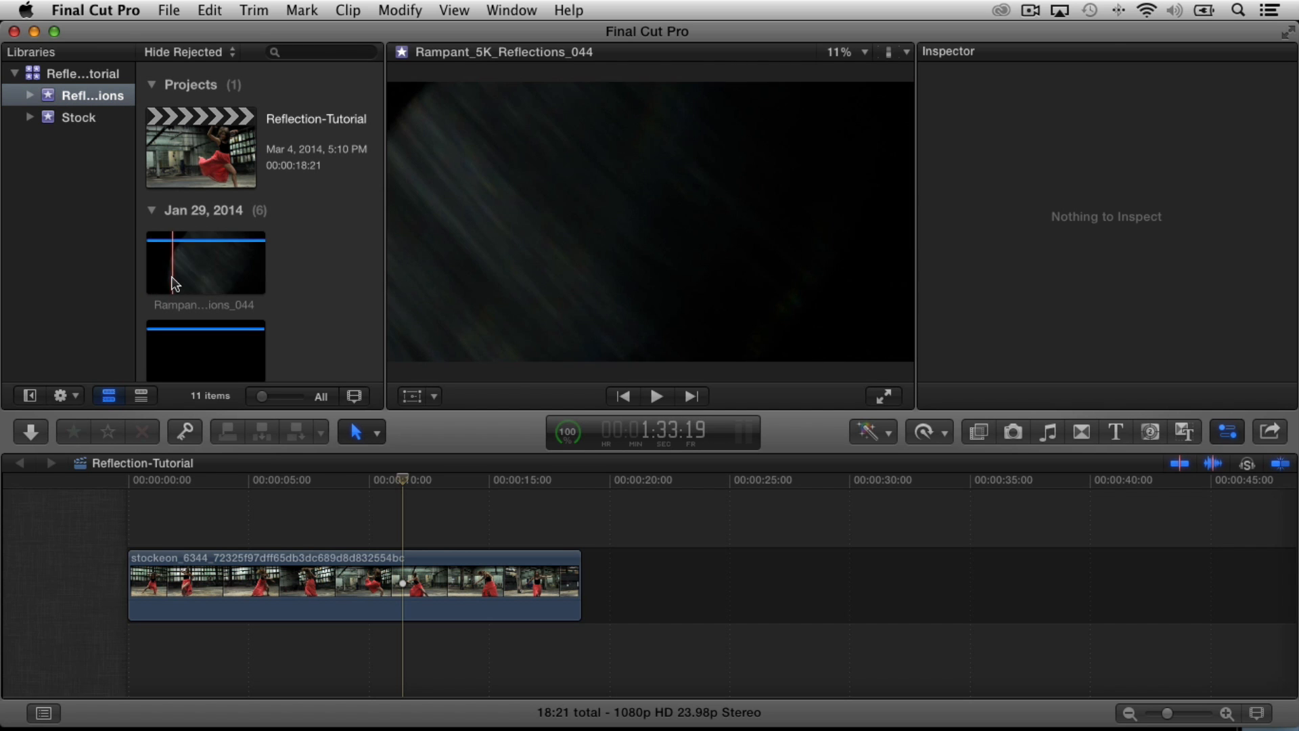
left_click(174, 284)
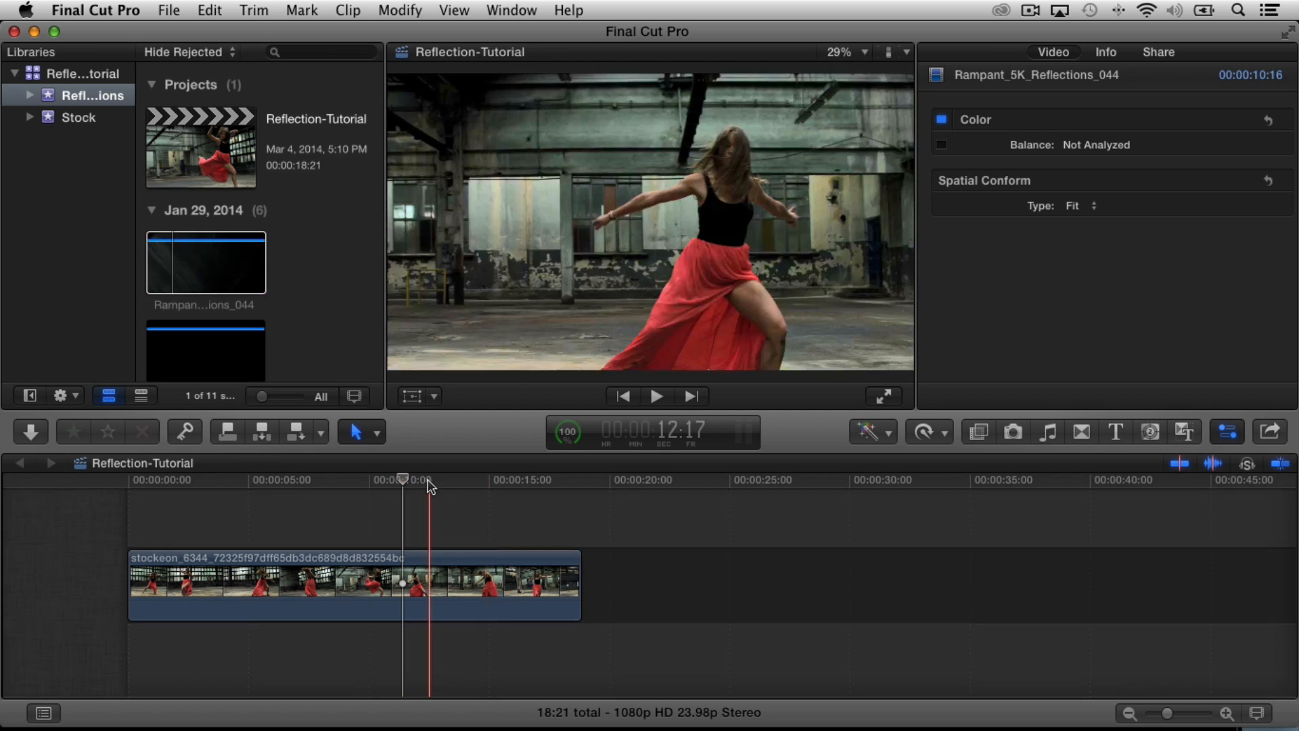
left_click_drag(402, 482, 127, 485)
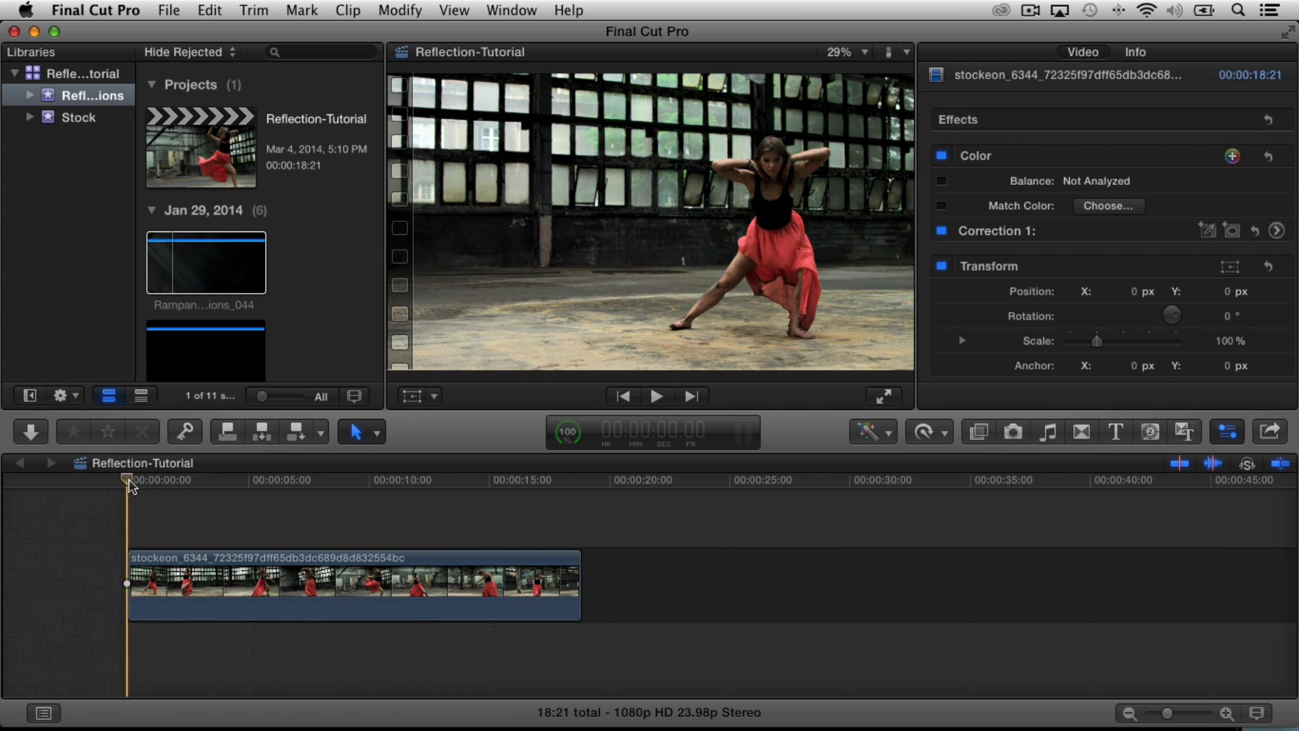
left_click(174, 261)
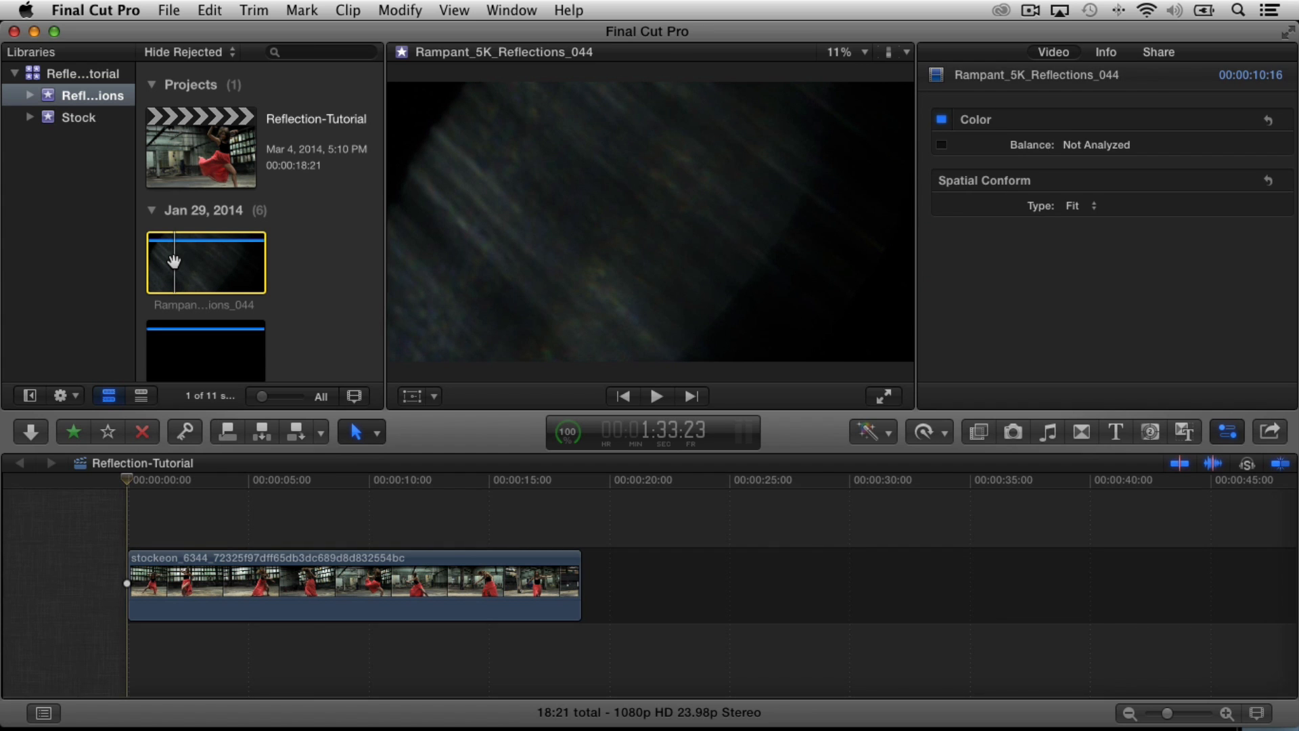
key("q")
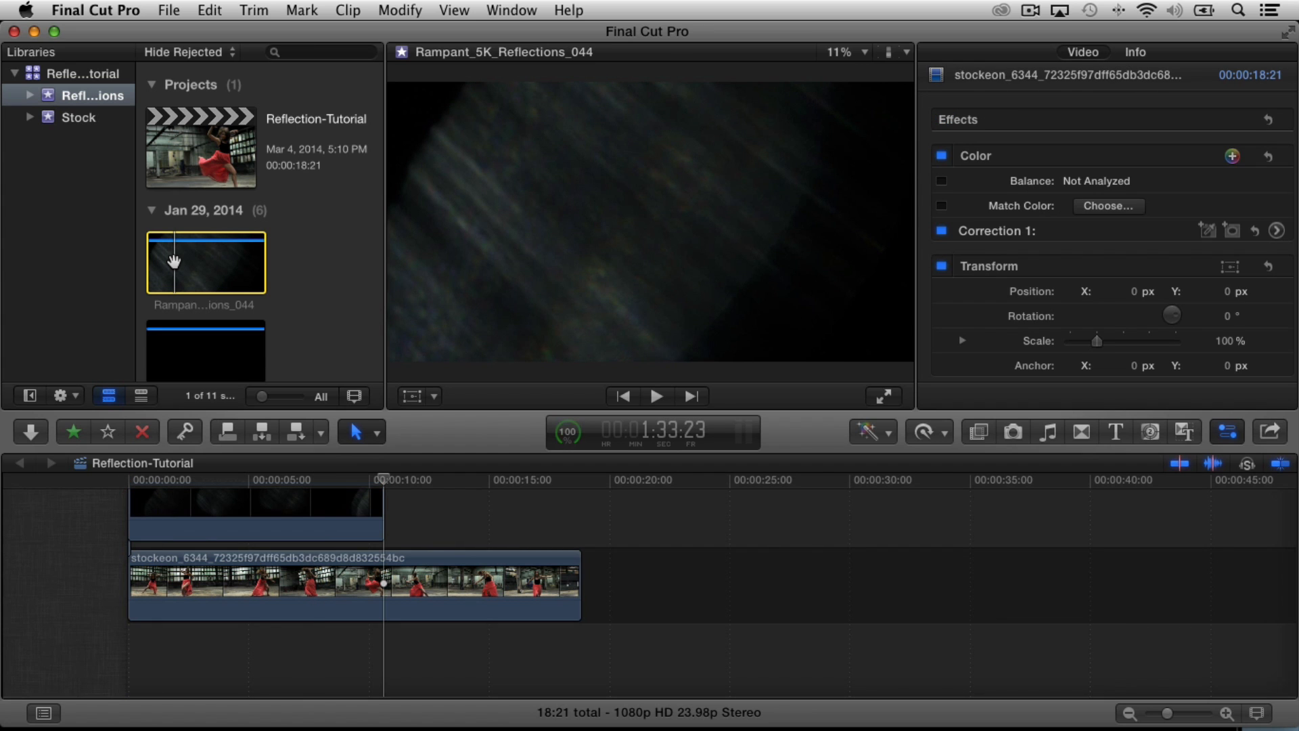
left_click_drag(381, 479, 299, 479)
key("Home")
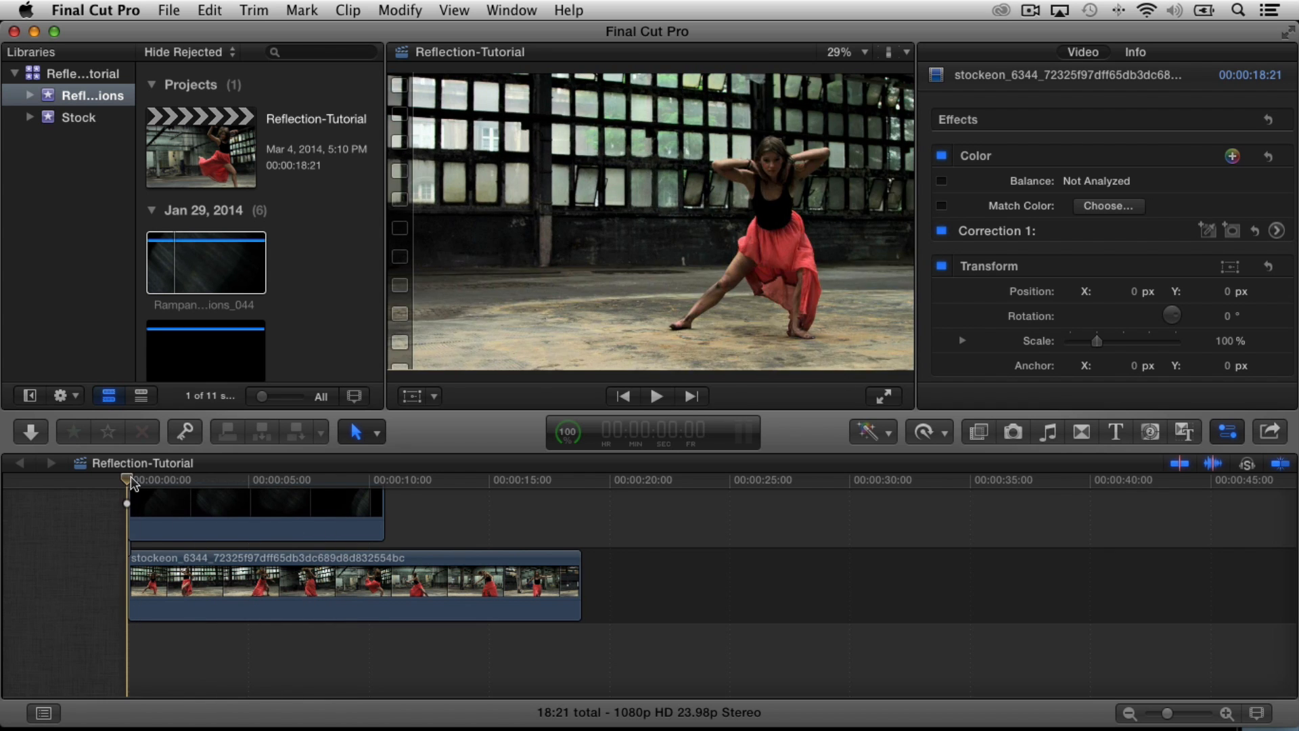
Set the connected reflection clip's Spatial Conform type to None and check its frame size in the clip information.
left_click(189, 523)
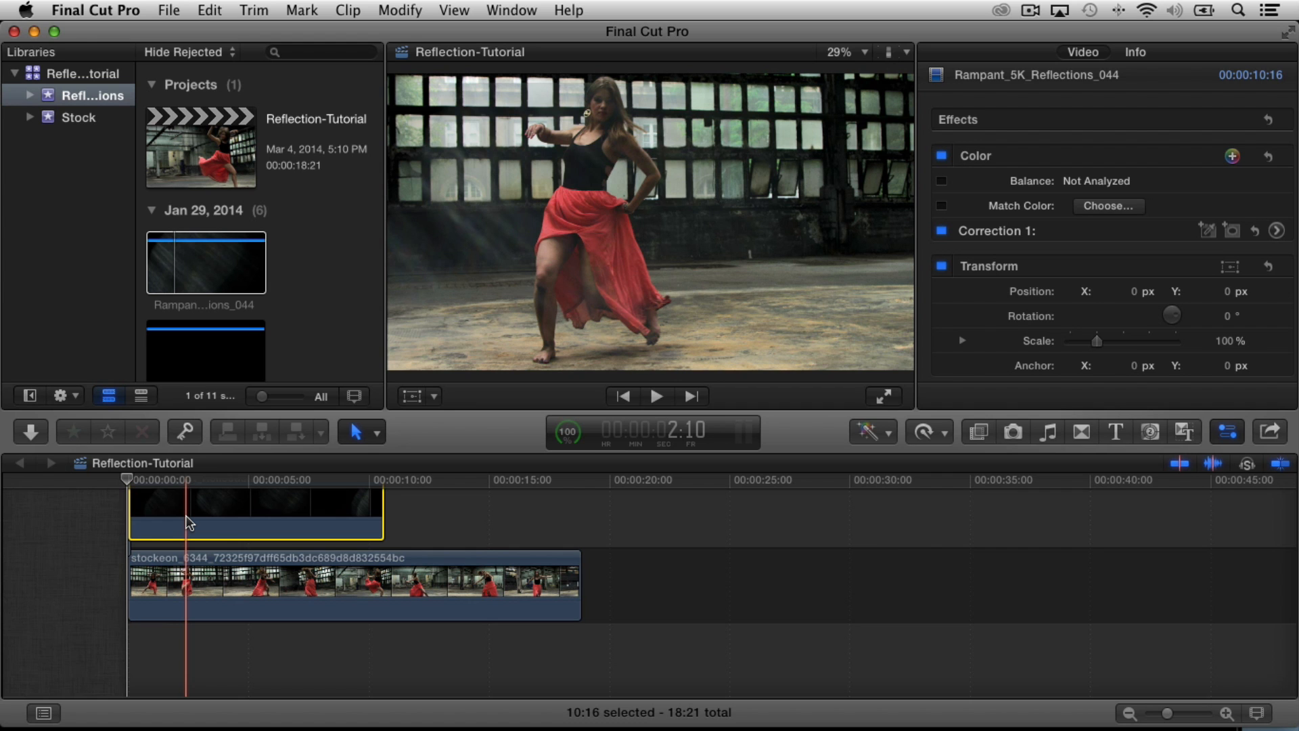
scroll(1026, 253, "down", 5)
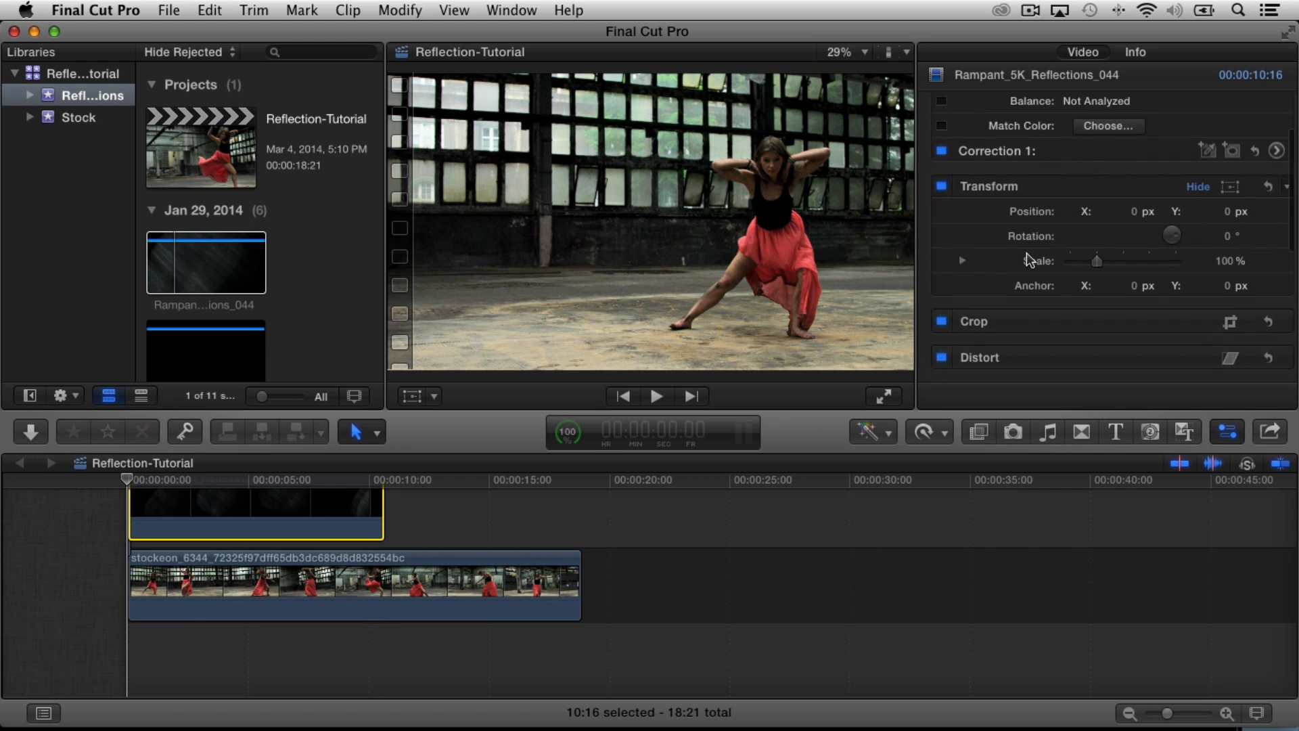
scroll(1029, 259, "down", 6)
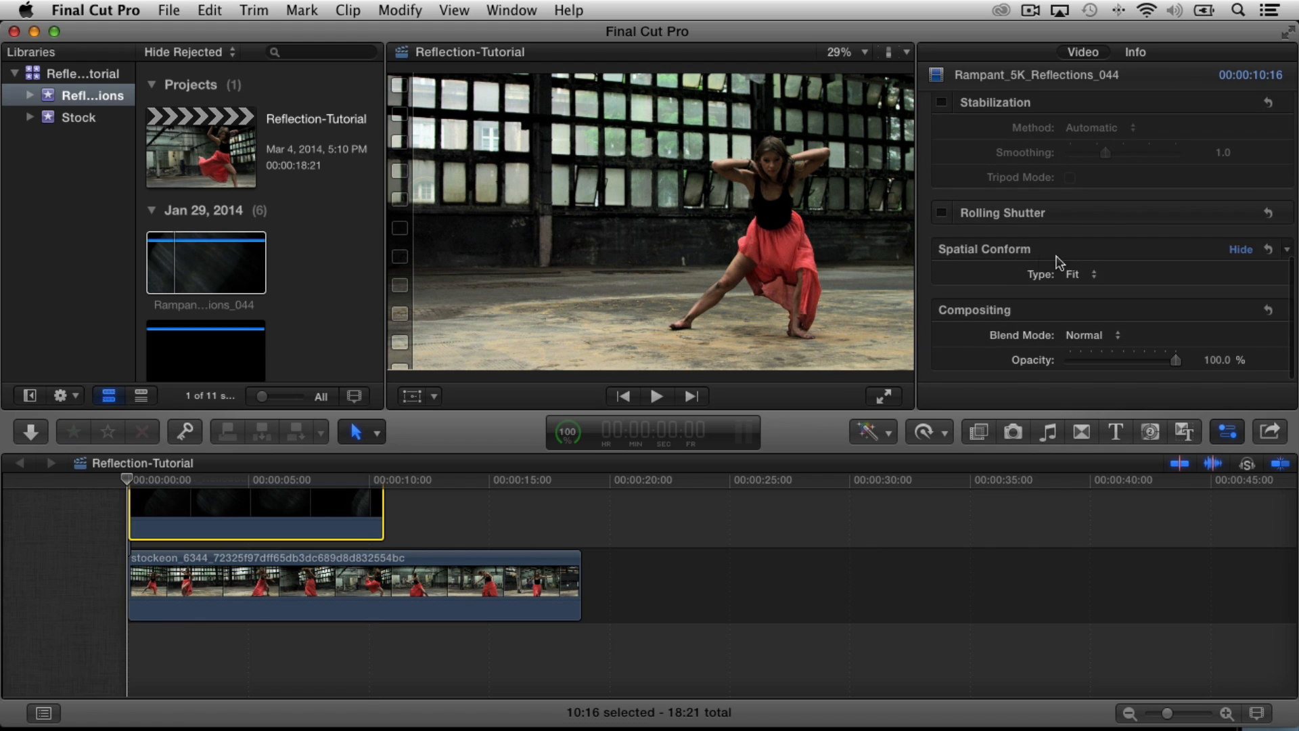
left_click(1102, 281)
left_click(1097, 306)
left_click(1133, 51)
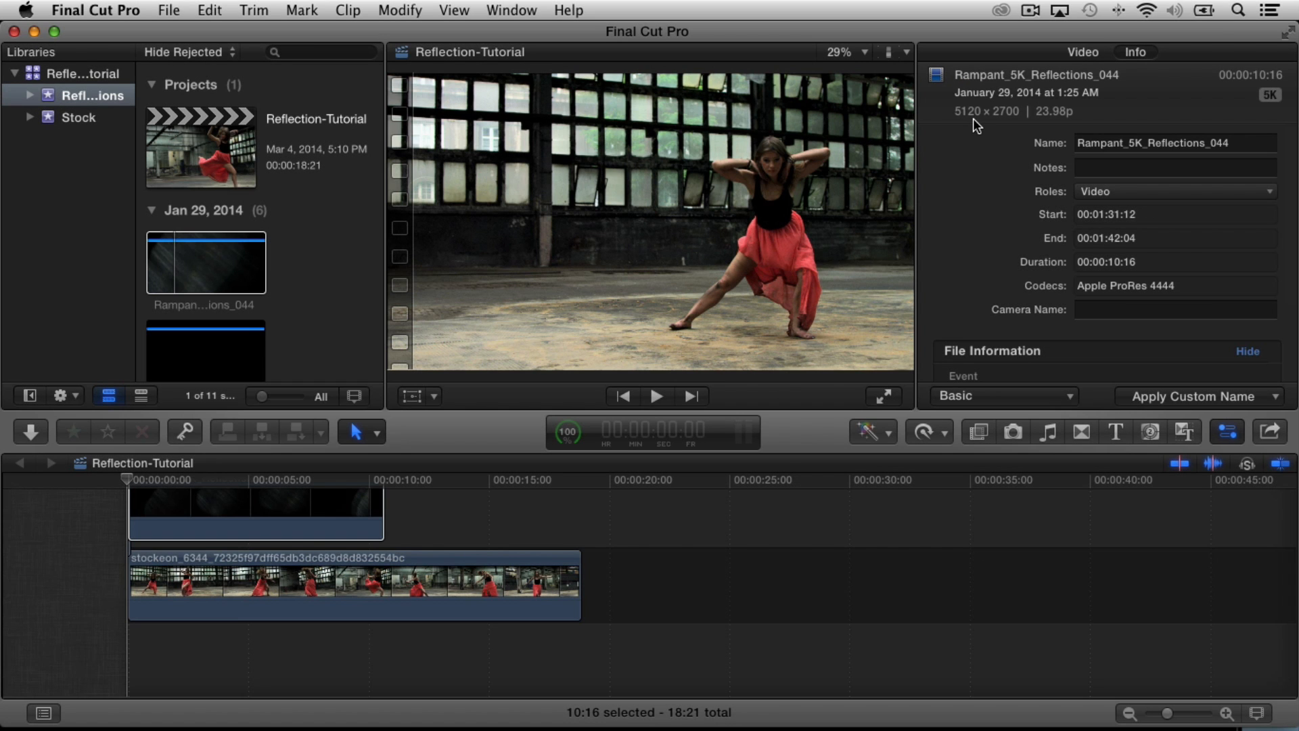
left_click(1081, 52)
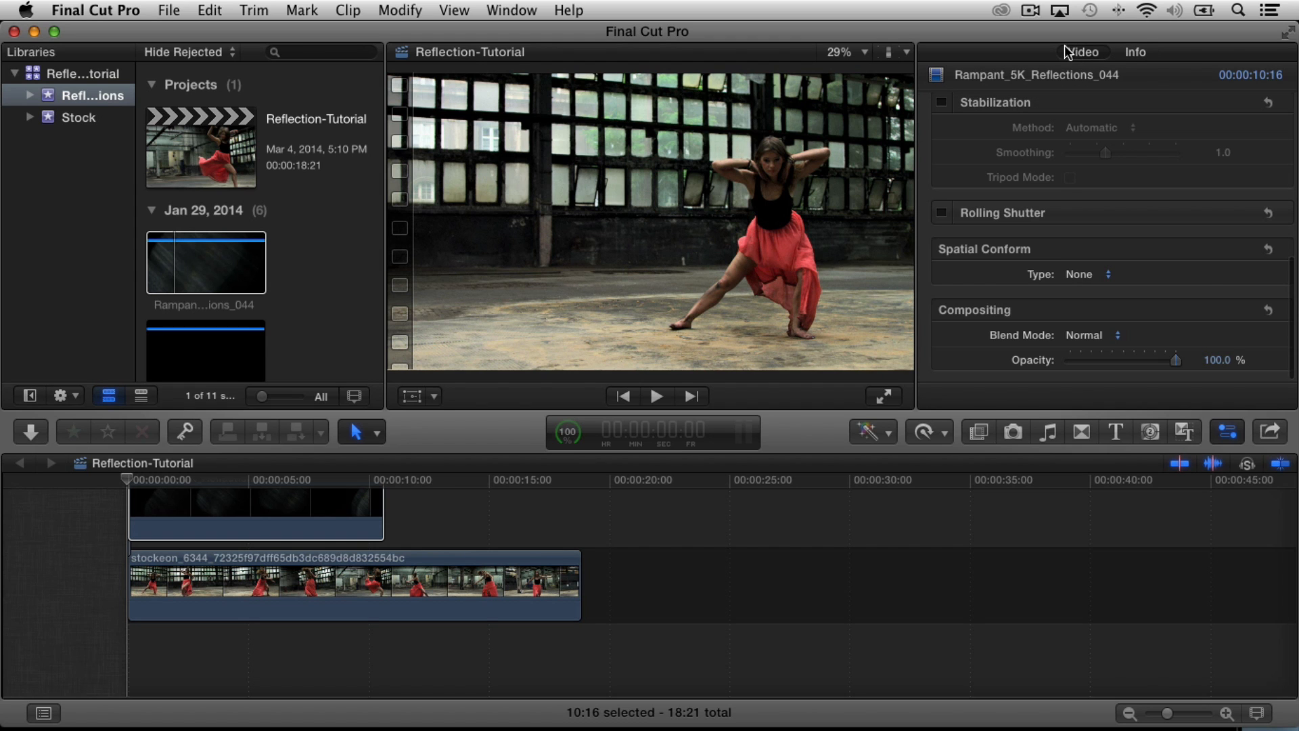
Set the connected reflection clip's scale to 40%.
scroll(1206, 275, "up", 3)
scroll(1205, 276, "up", 5)
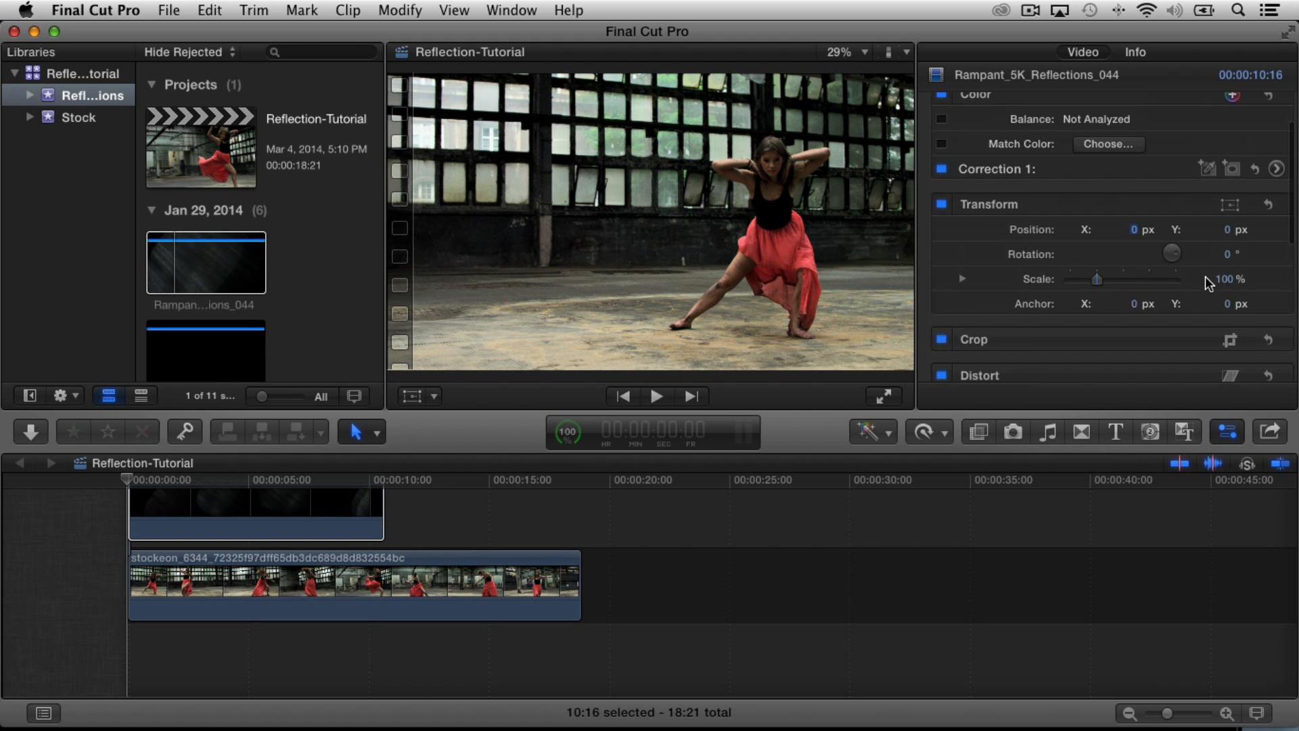
left_click(1223, 279)
type("40")
key("Return")
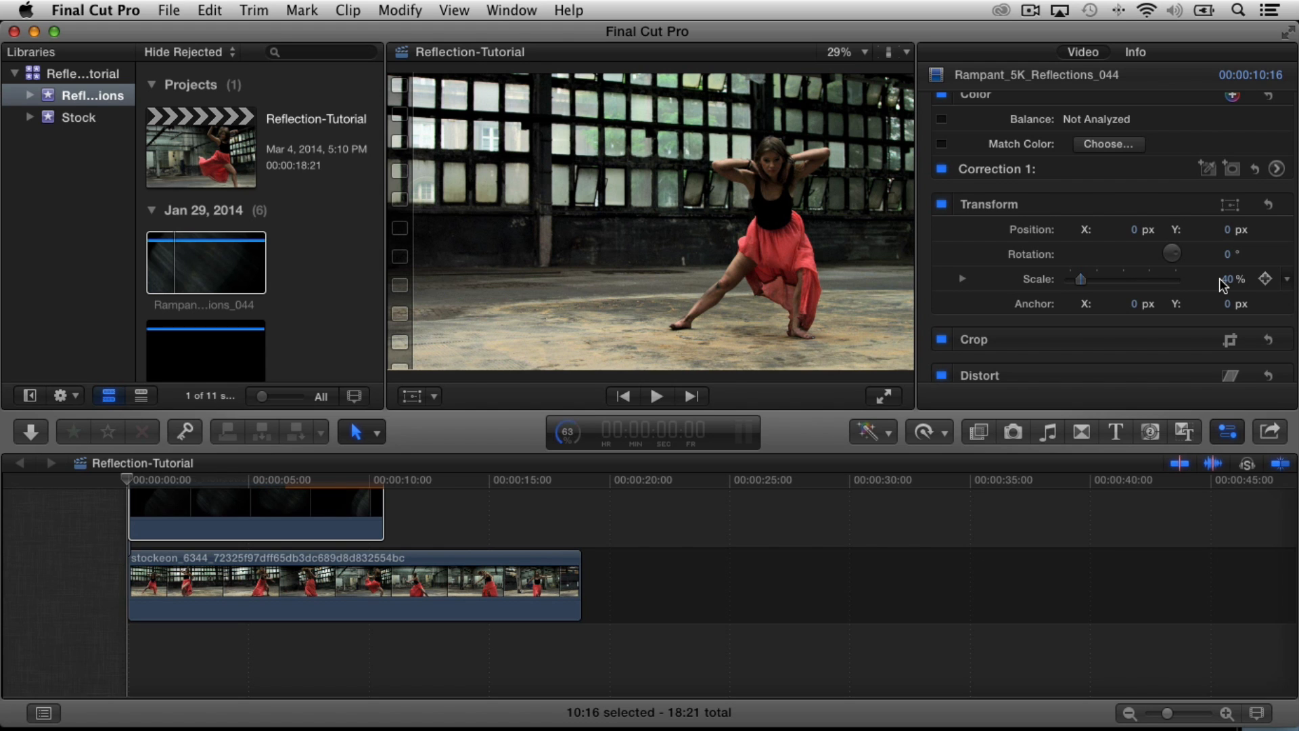
Set the connected reflection clip's blend mode to Add.
left_click(157, 517)
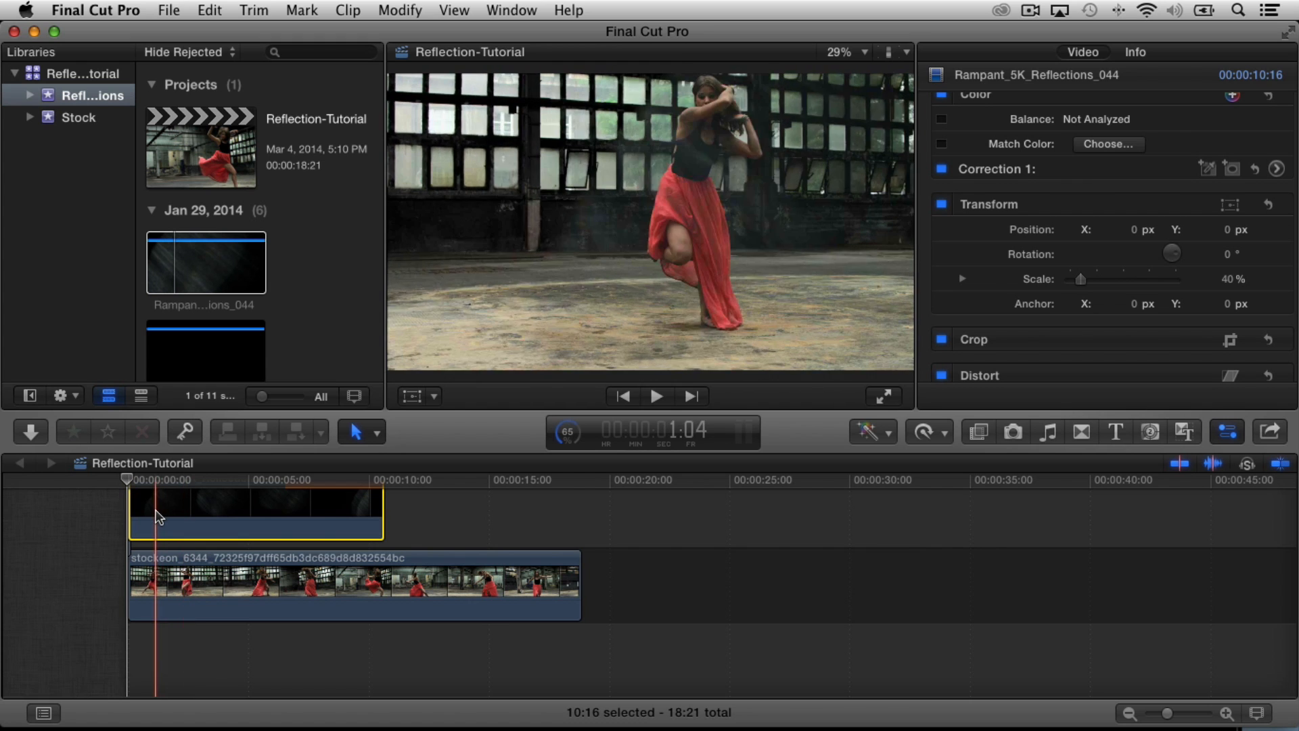
scroll(1049, 252, "down", 10)
scroll(1049, 253, "down", 4)
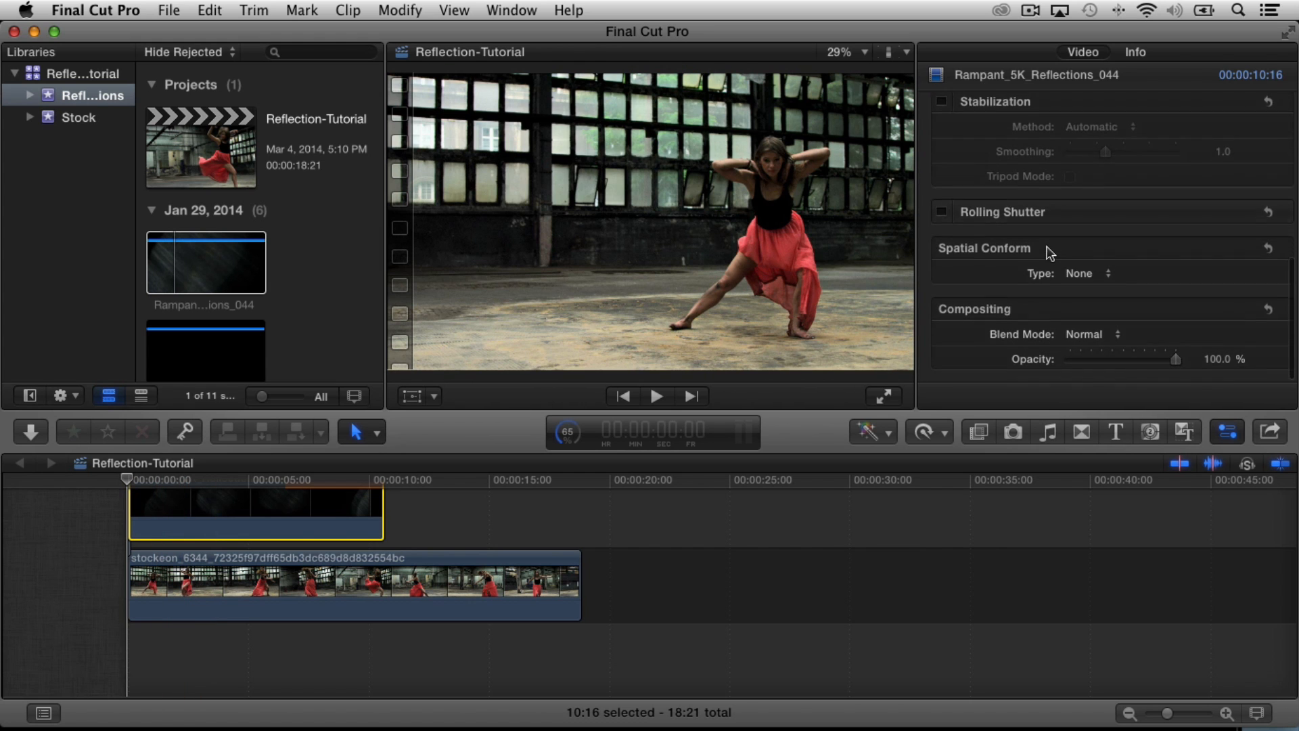
left_click(1113, 336)
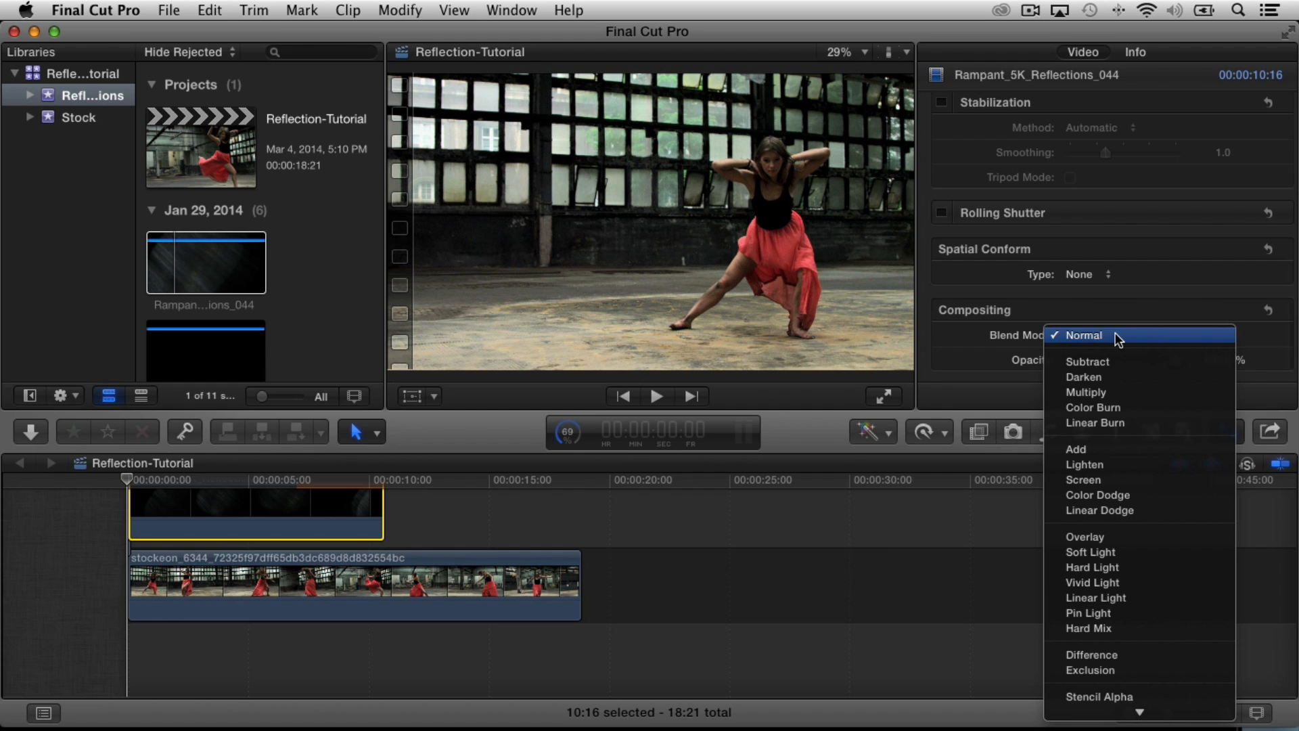
left_click(1081, 448)
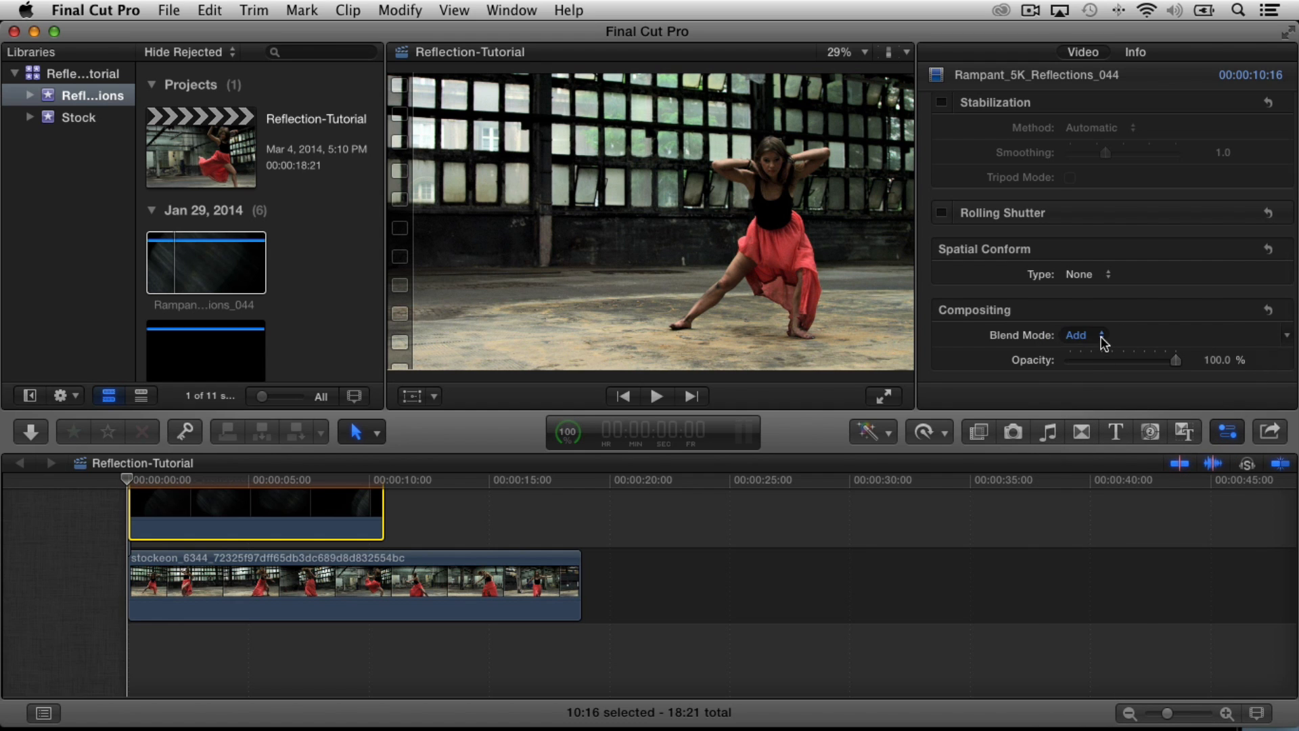
left_click(1103, 338)
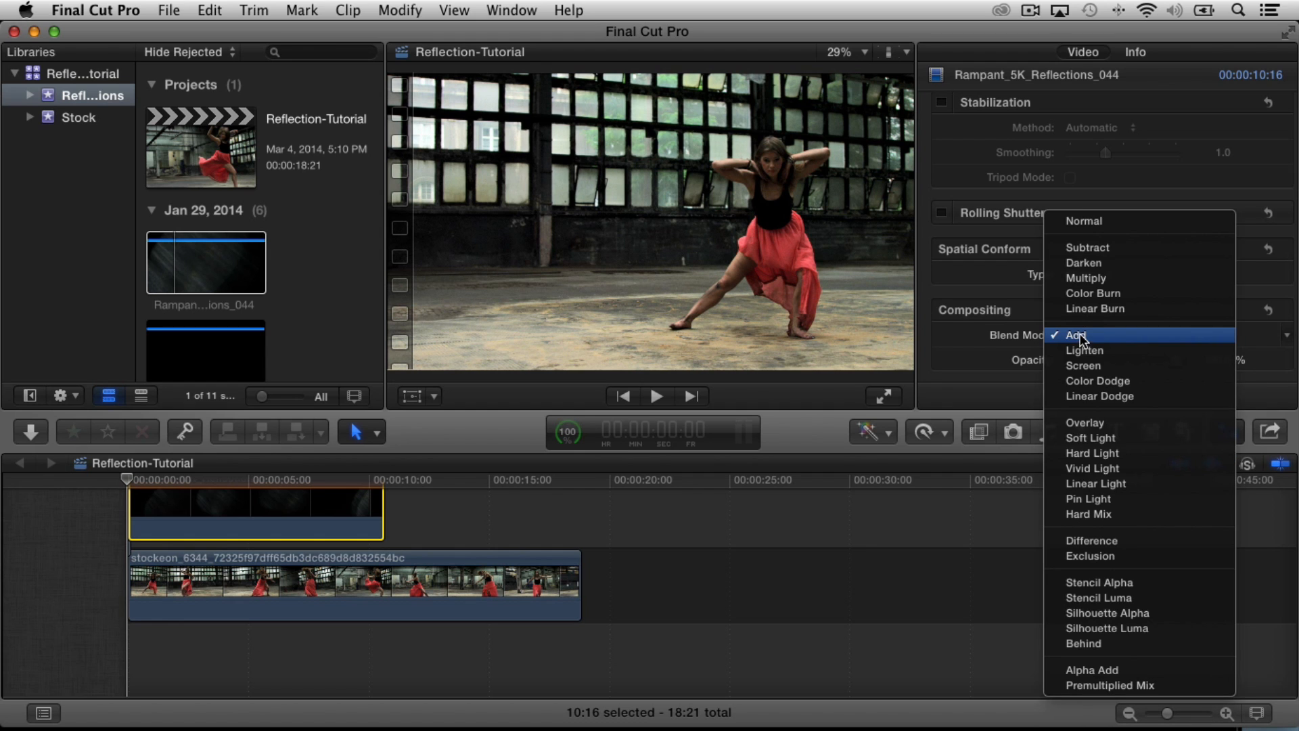
left_click(1080, 337)
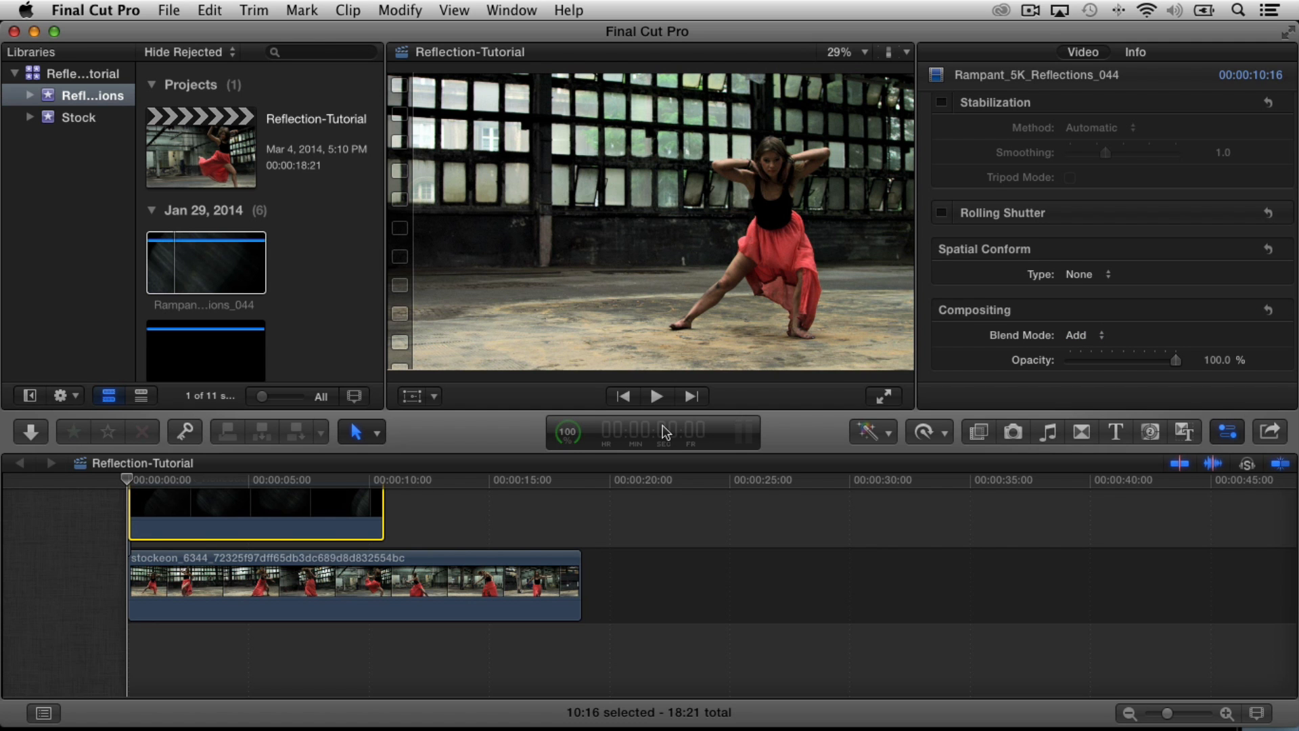
Play back the composite from the start to review the reflection over the dancer footage, then return to the beginning.
mouse_move(127, 479)
left_mouse_down()
mouse_move(229, 479)
mouse_move(135, 479)
left_mouse_up()
key("space")
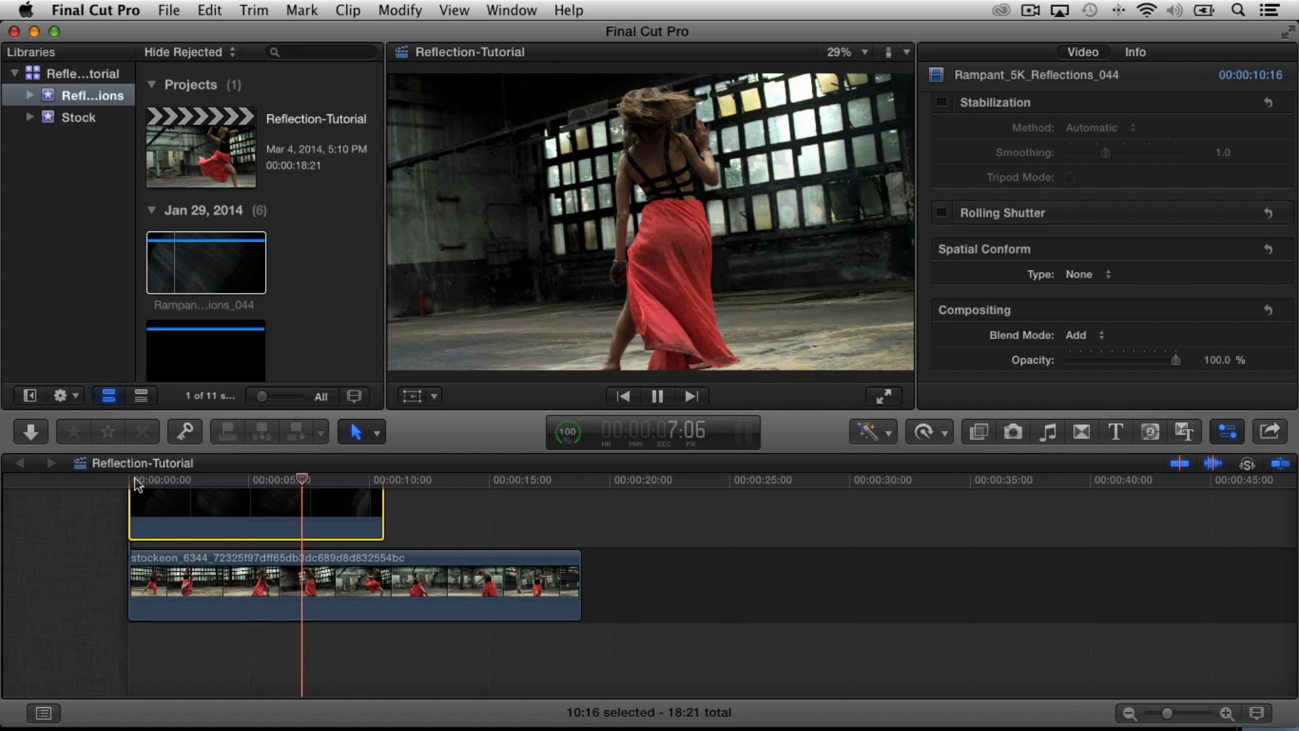
key("space")
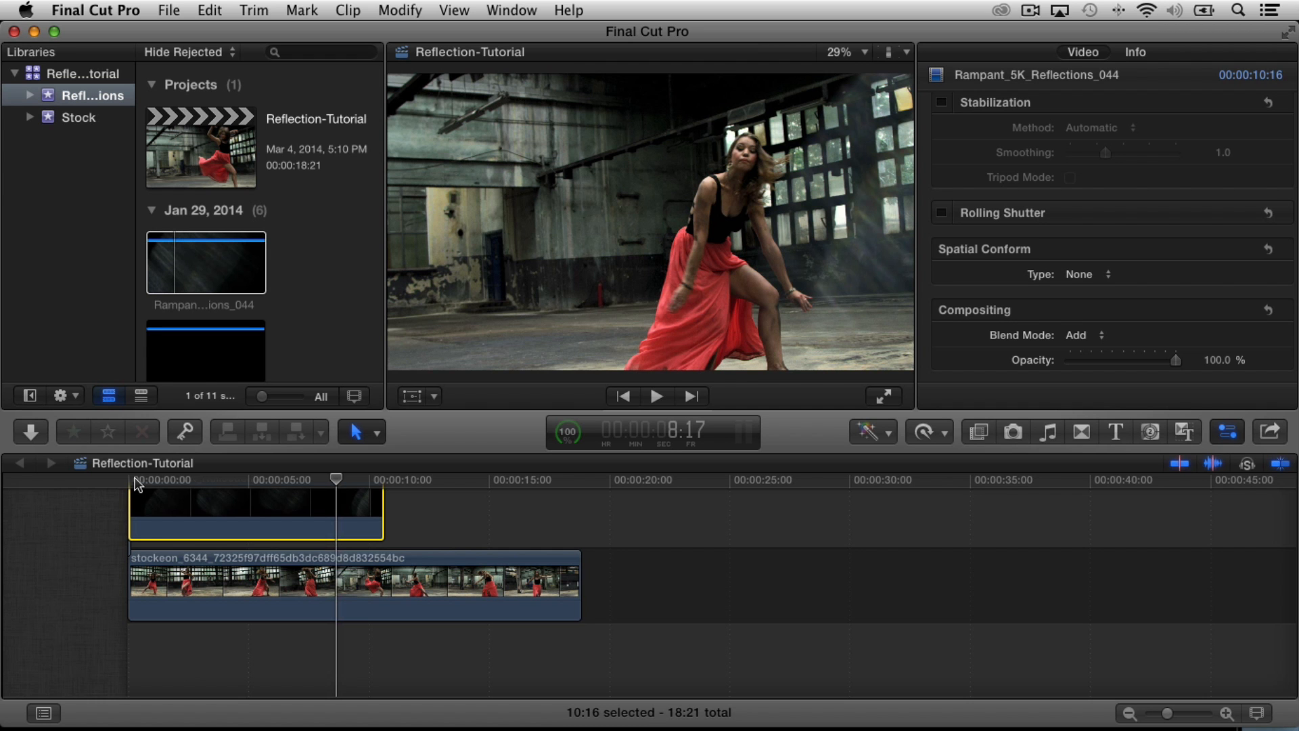
left_click(128, 488)
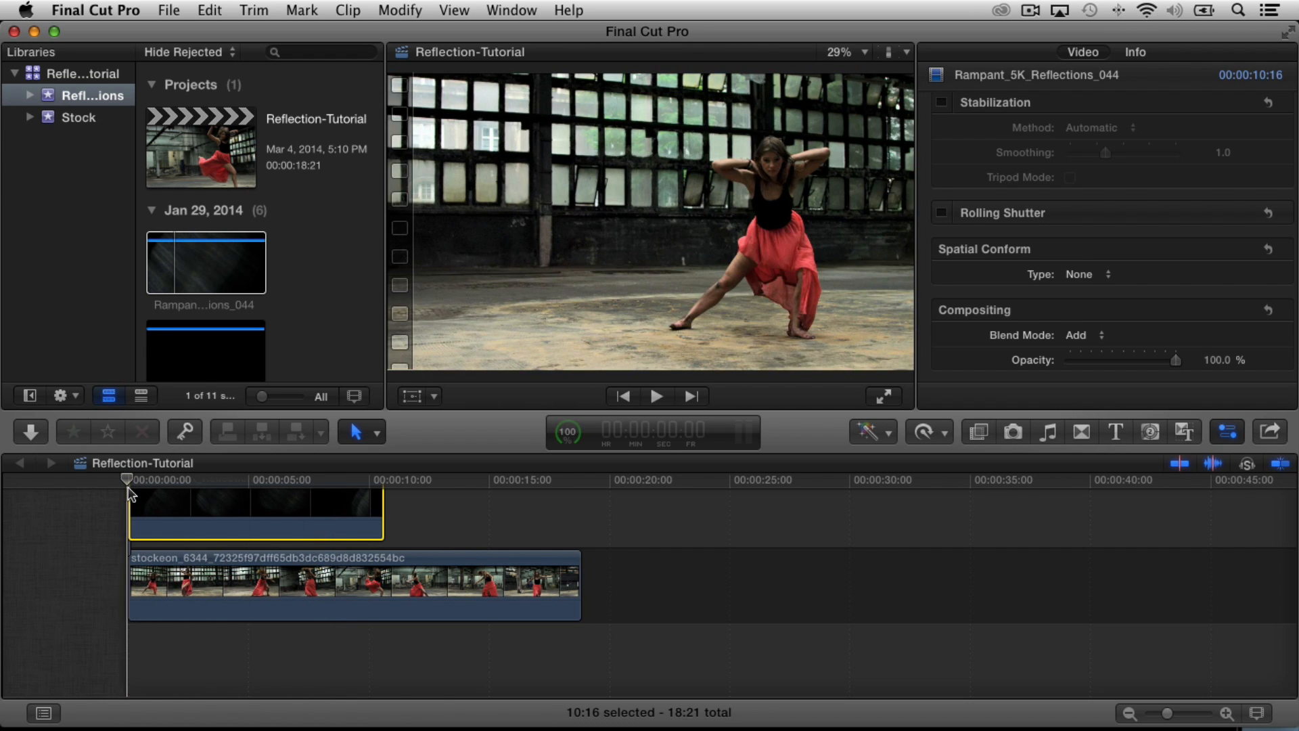
Add Rampant_5K_Reflections_157 to the audition of the connected reflection clip.
scroll(299, 291, "down", 3)
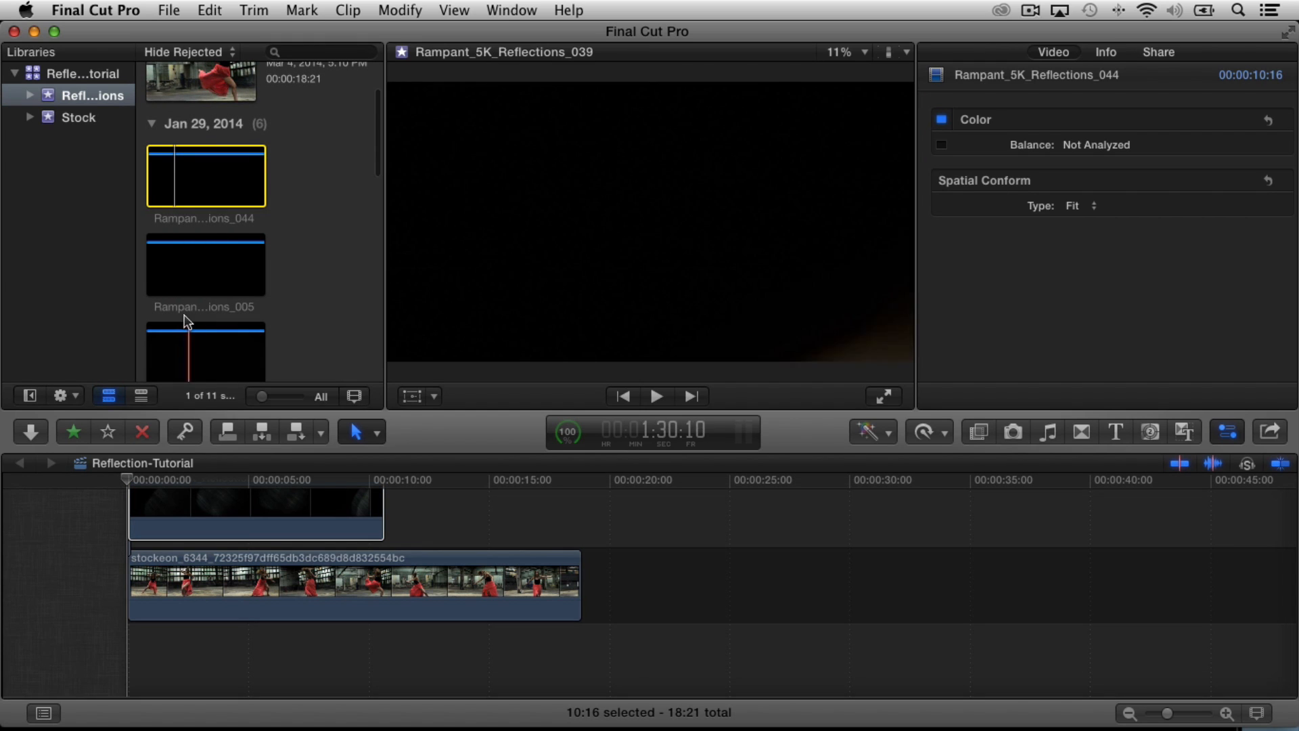
scroll(274, 318, "down", 5)
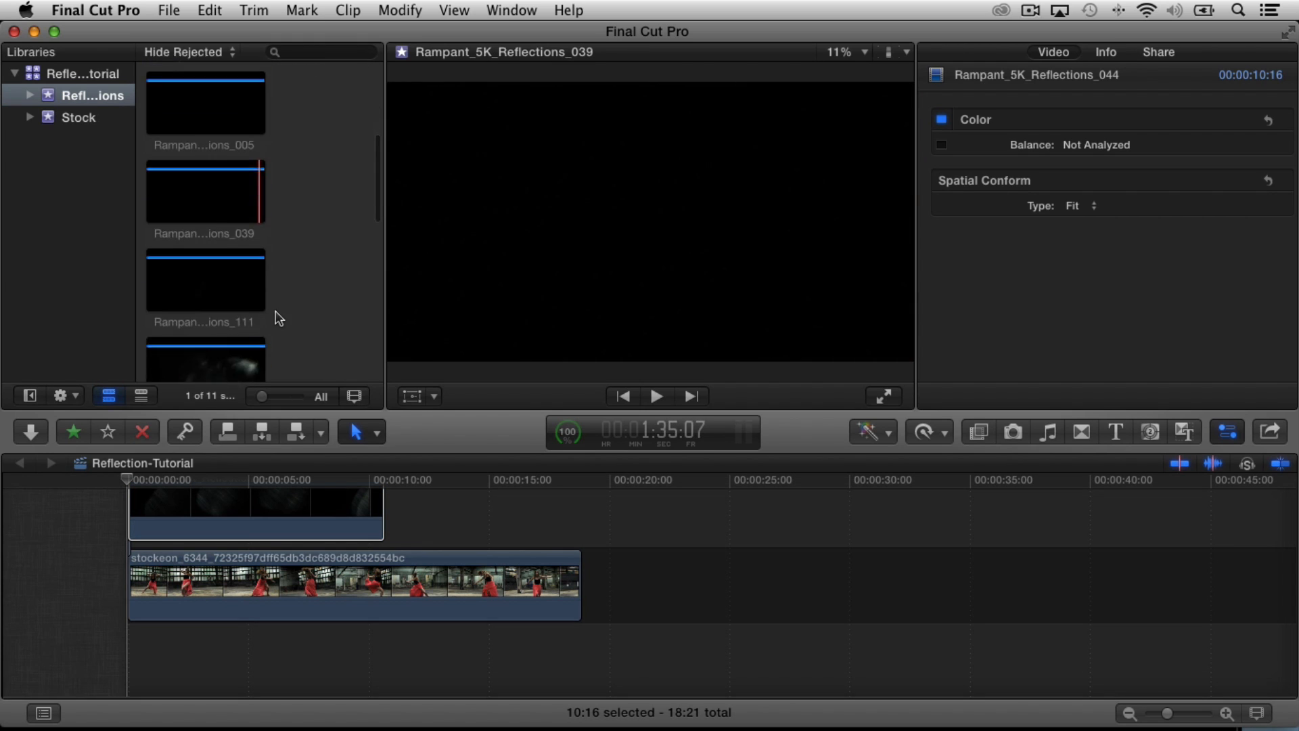
scroll(189, 309, "down", 3)
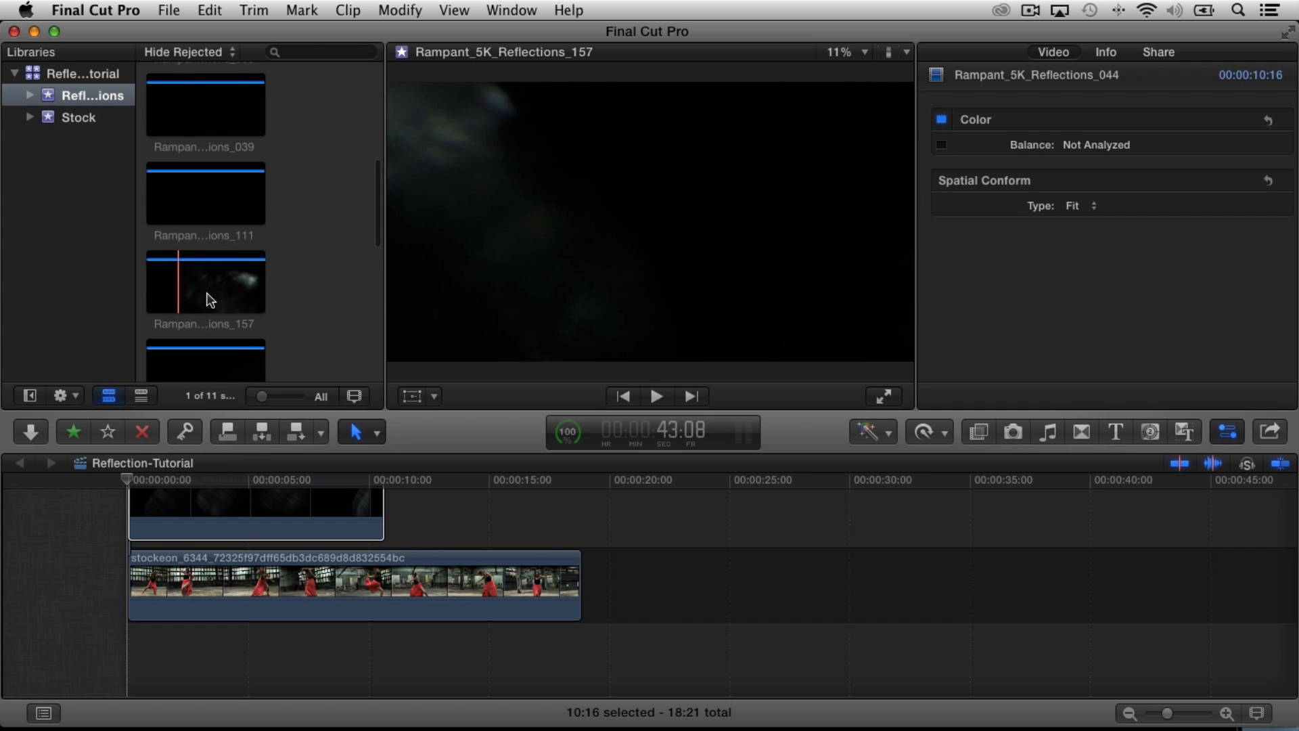
left_click(180, 286)
left_click_drag(182, 286, 188, 506)
left_click(238, 614)
Add Rampant_5K_Reflections_147 to the connected reflection clip's audition.
scroll(291, 293, "down", 3)
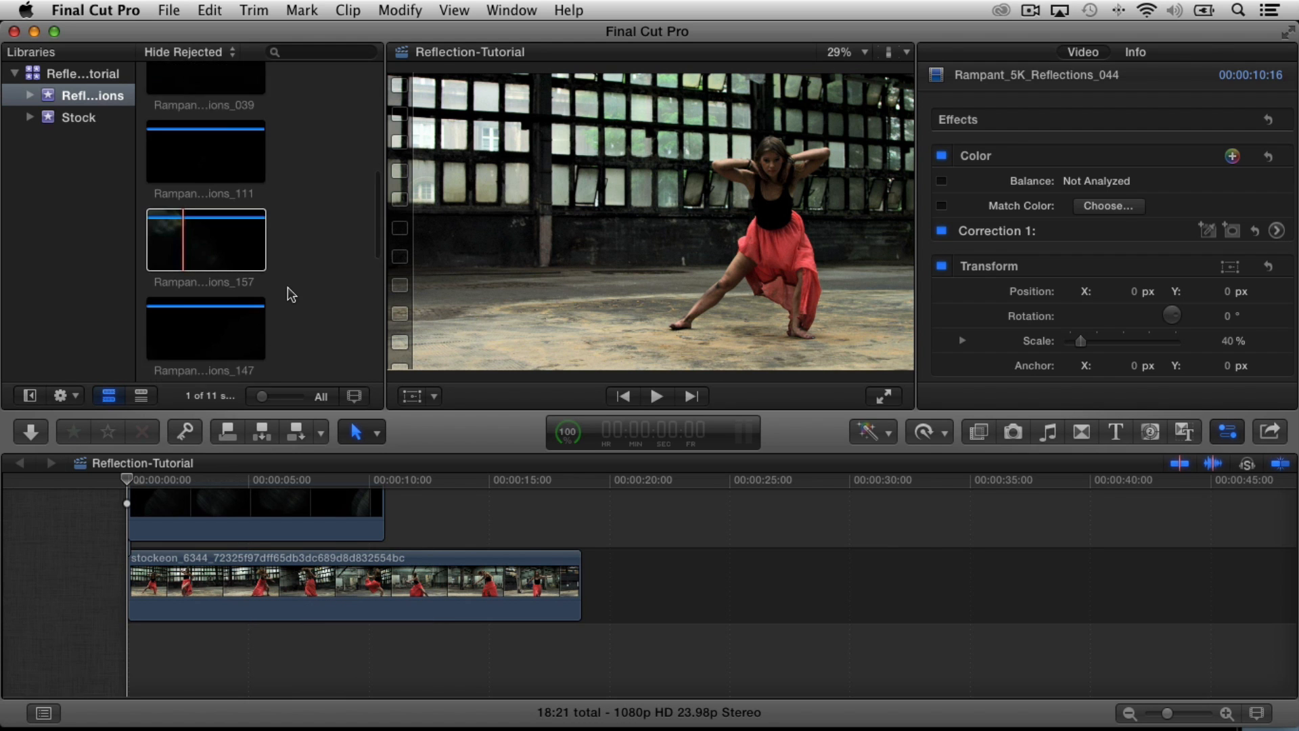
left_click_drag(187, 269, 187, 510)
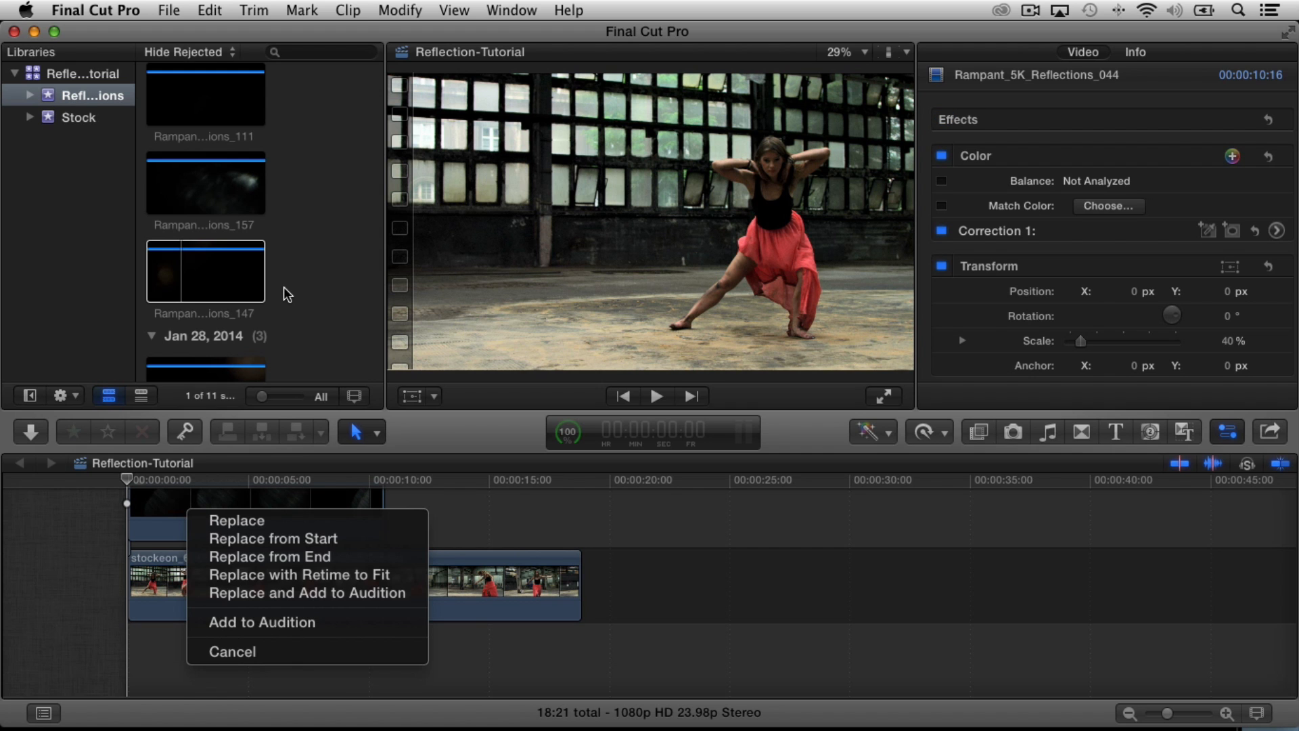
left_click(284, 622)
scroll(196, 286, "down", 4)
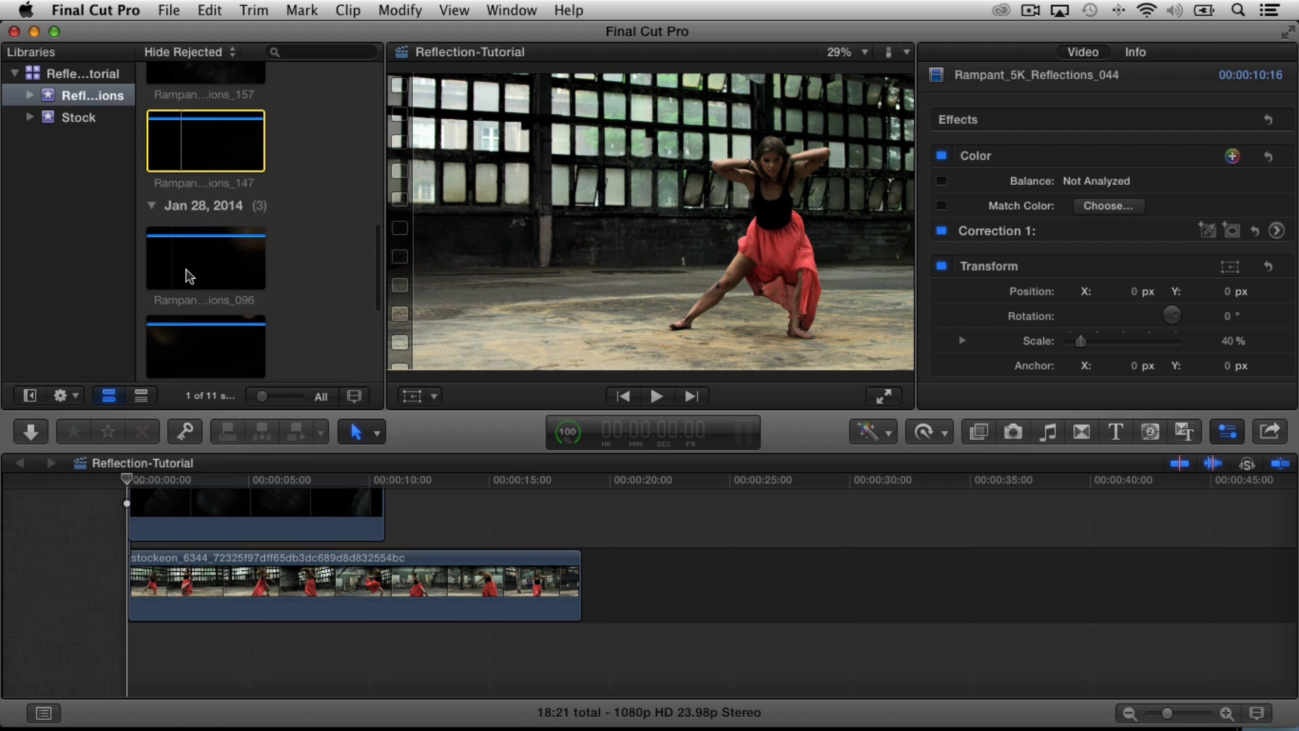
scroll(205, 285, "down", 2)
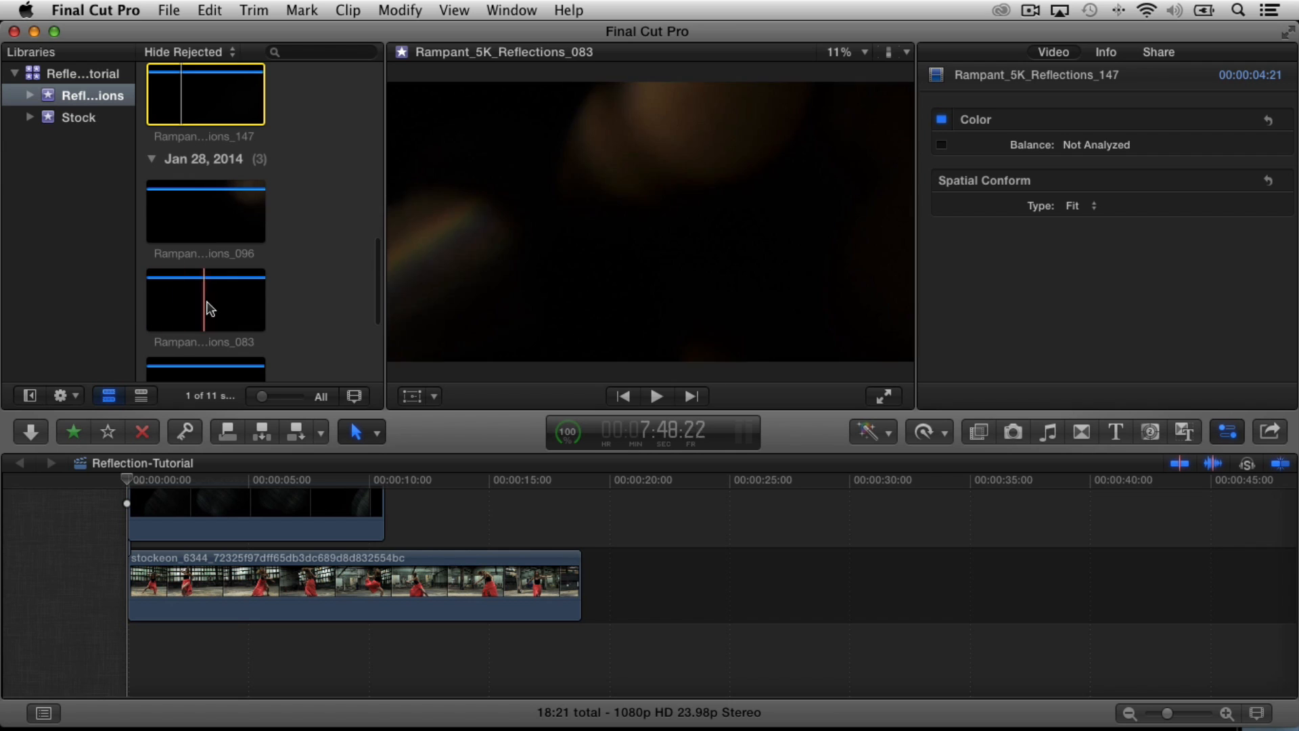
scroll(180, 304, "down", 2)
scroll(186, 325, "down", 2)
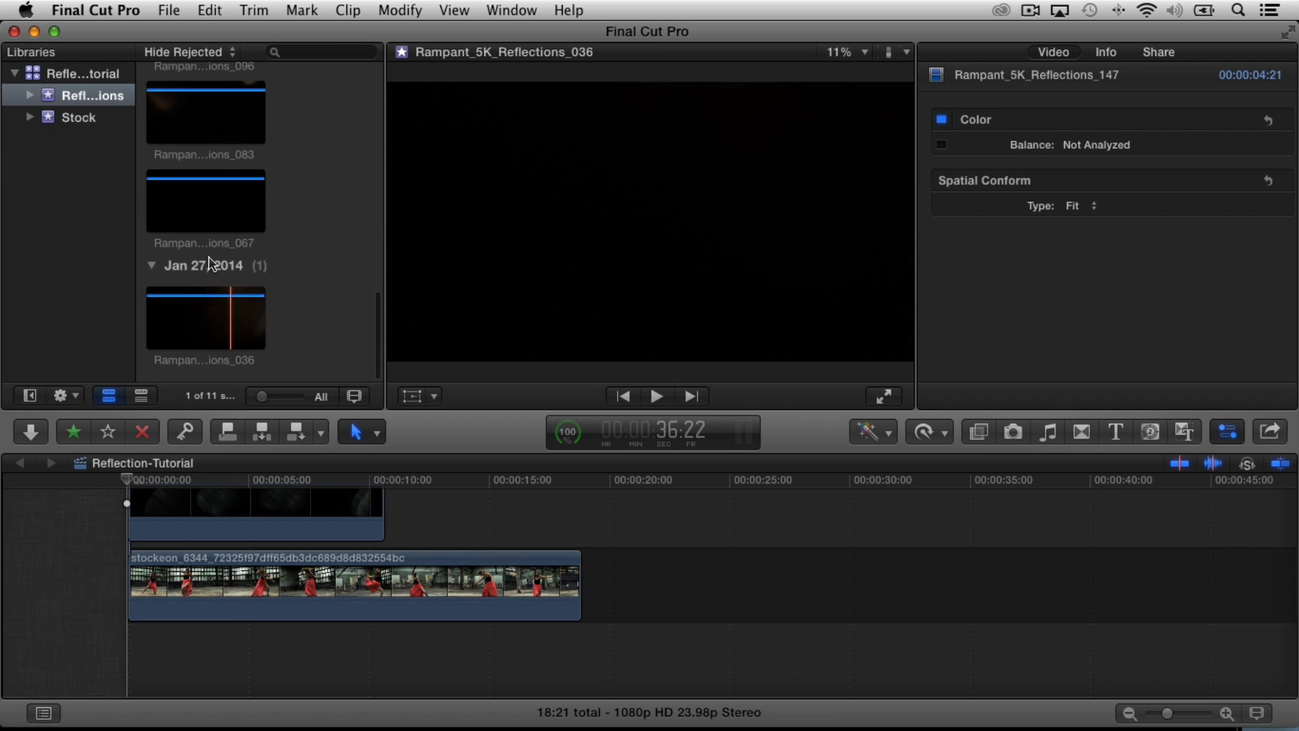
scroll(201, 321, "up", 3)
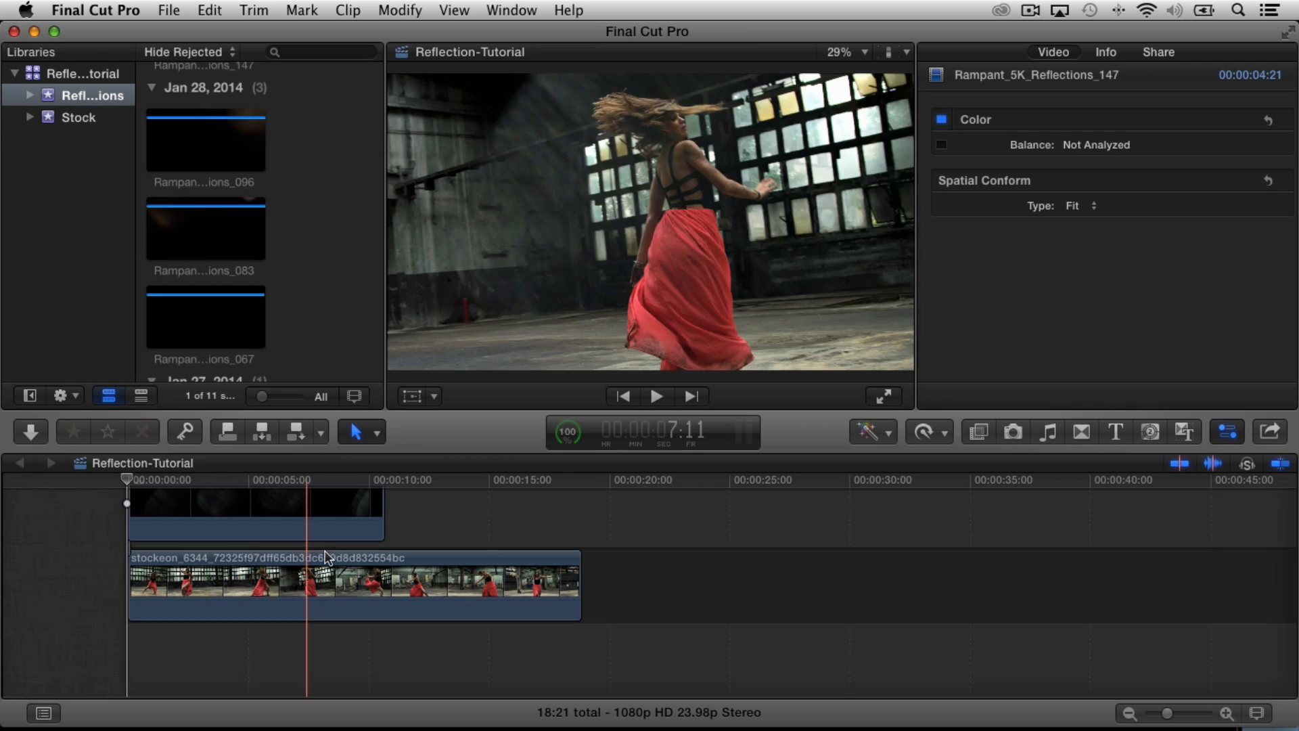
Open the audition of the connected reflection clip and shift its window slightly away from the timeline.
left_click(327, 525)
left_click(140, 517)
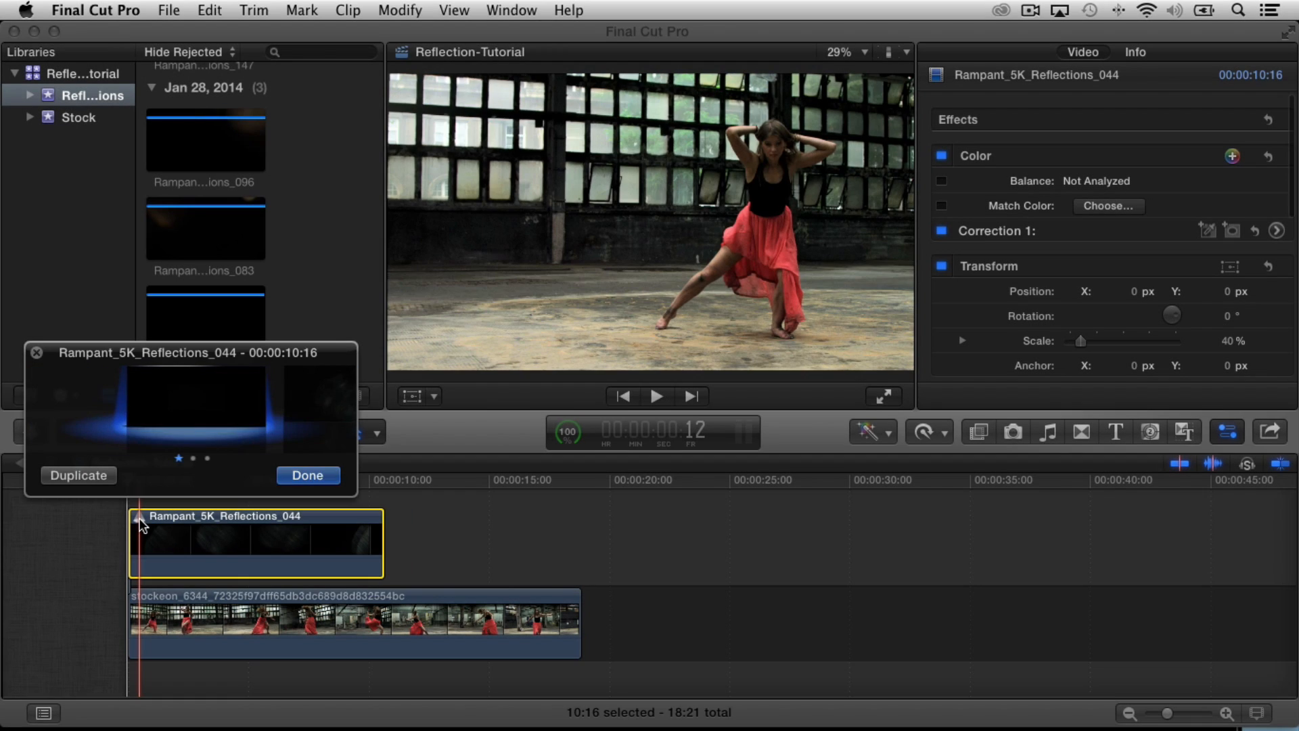
left_click_drag(134, 350, 135, 337)
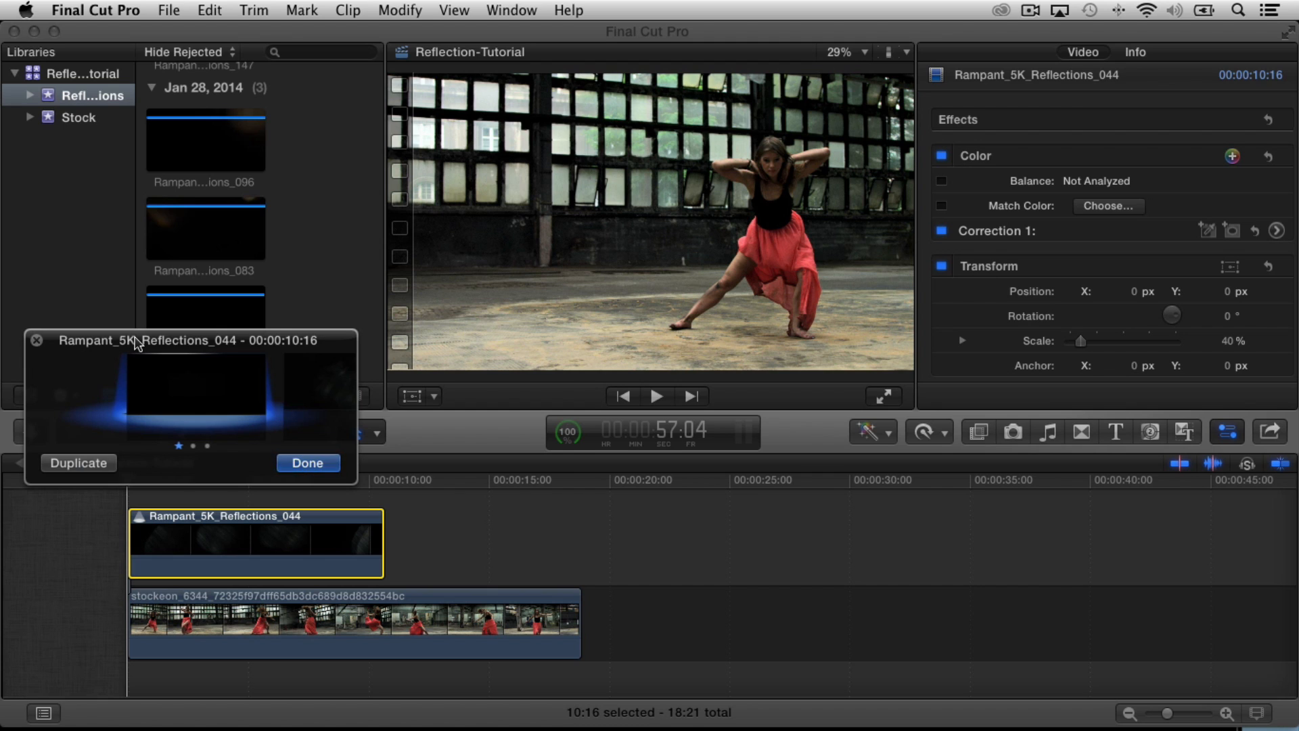
Configure Rampant_5K_Reflections_157 in the audition with spatial conform None and blend mode Add.
left_click(310, 393)
scroll(1178, 298, "down", 4)
scroll(1181, 297, "up", 2)
left_click(1223, 246)
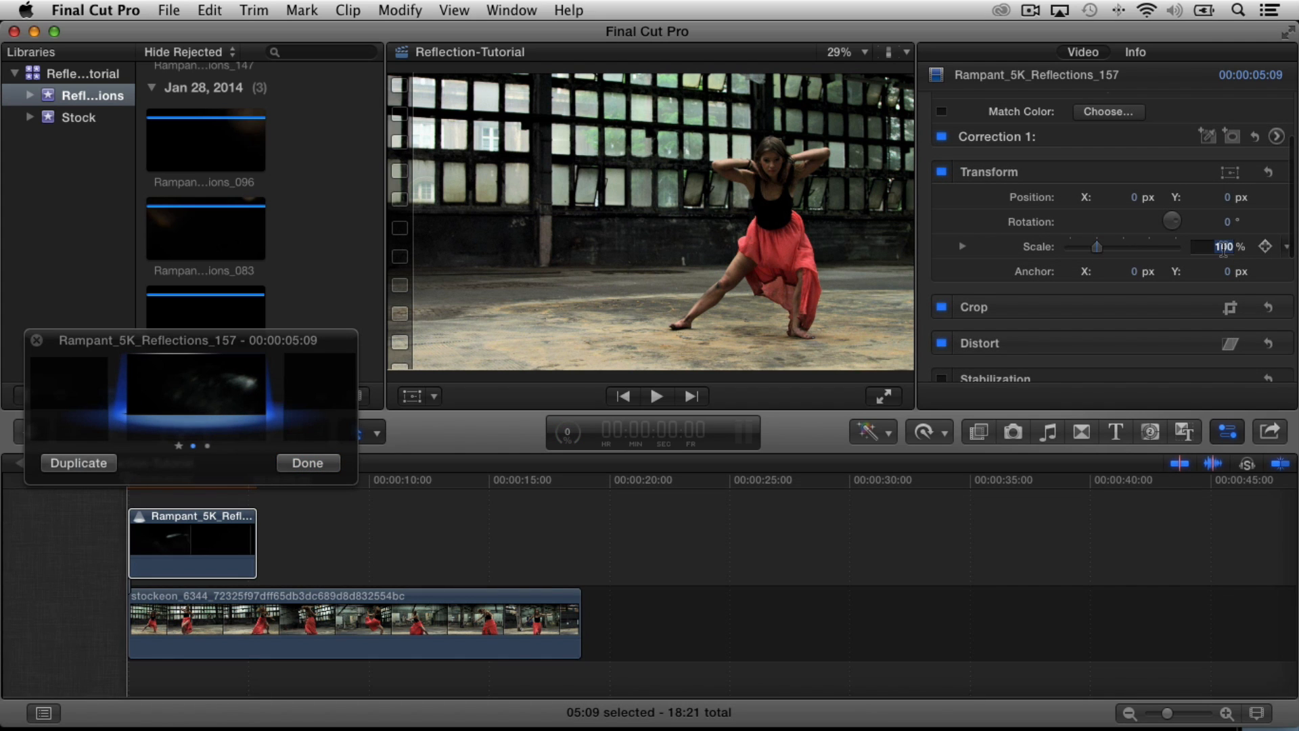
scroll(1214, 262, "down", 5)
scroll(1214, 263, "up", 3)
scroll(1214, 259, "down", 3)
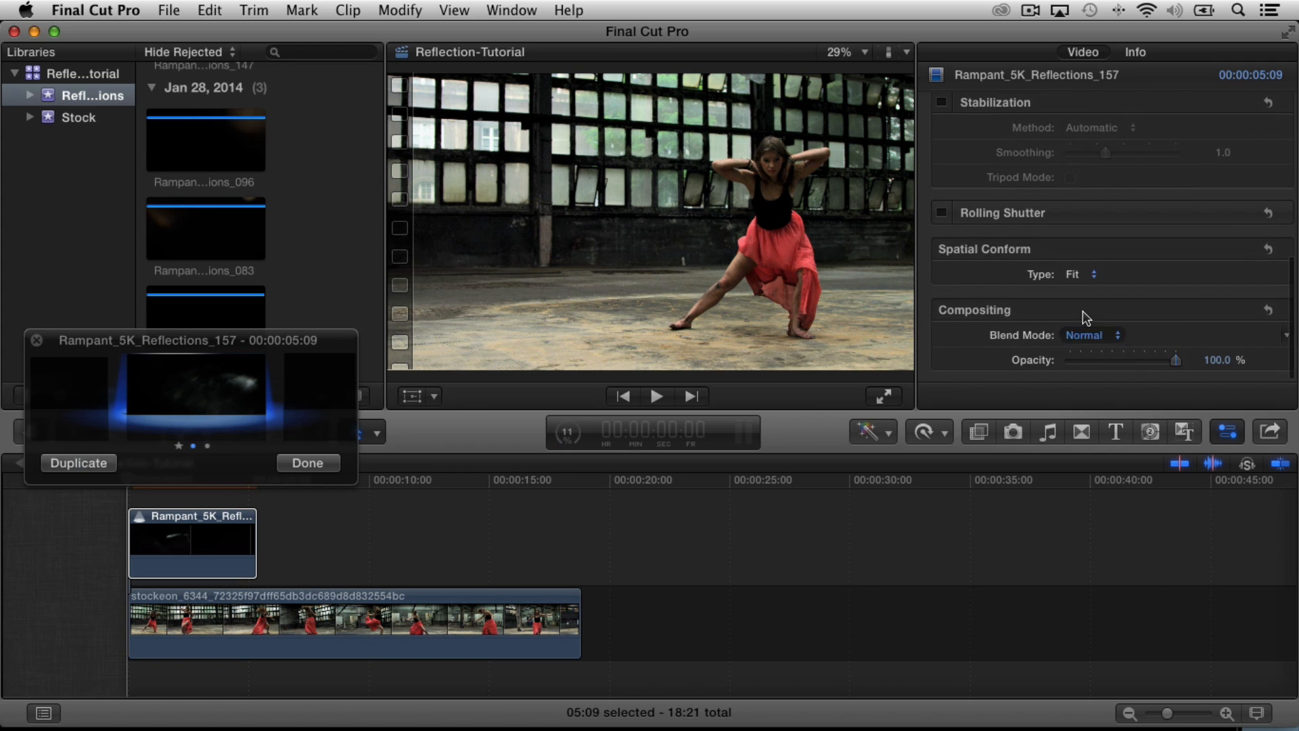
left_click(1094, 278)
left_click(1089, 305)
left_click(1110, 336)
left_click(1079, 449)
Configure Rampant_5K_Reflections_147 in the audition with a 40% scale, spatial conform None and blend mode Add.
left_click(302, 398)
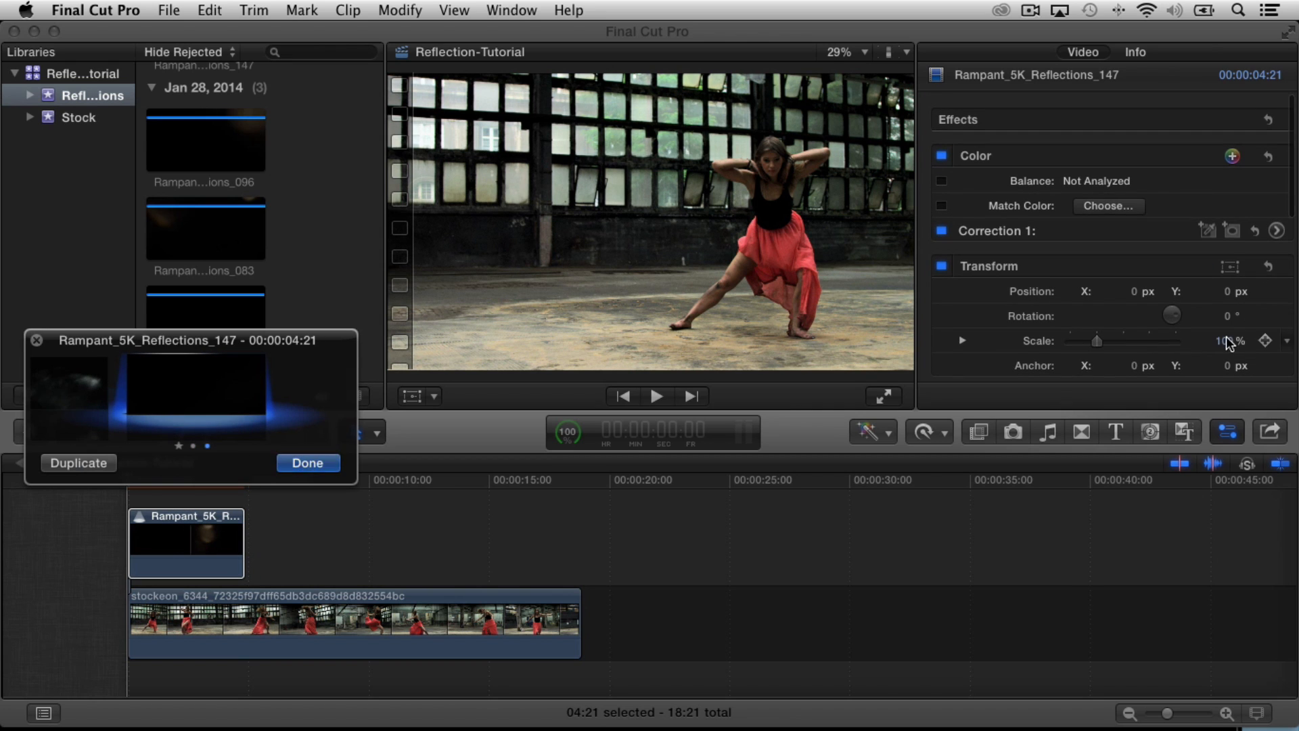
left_click(1225, 341)
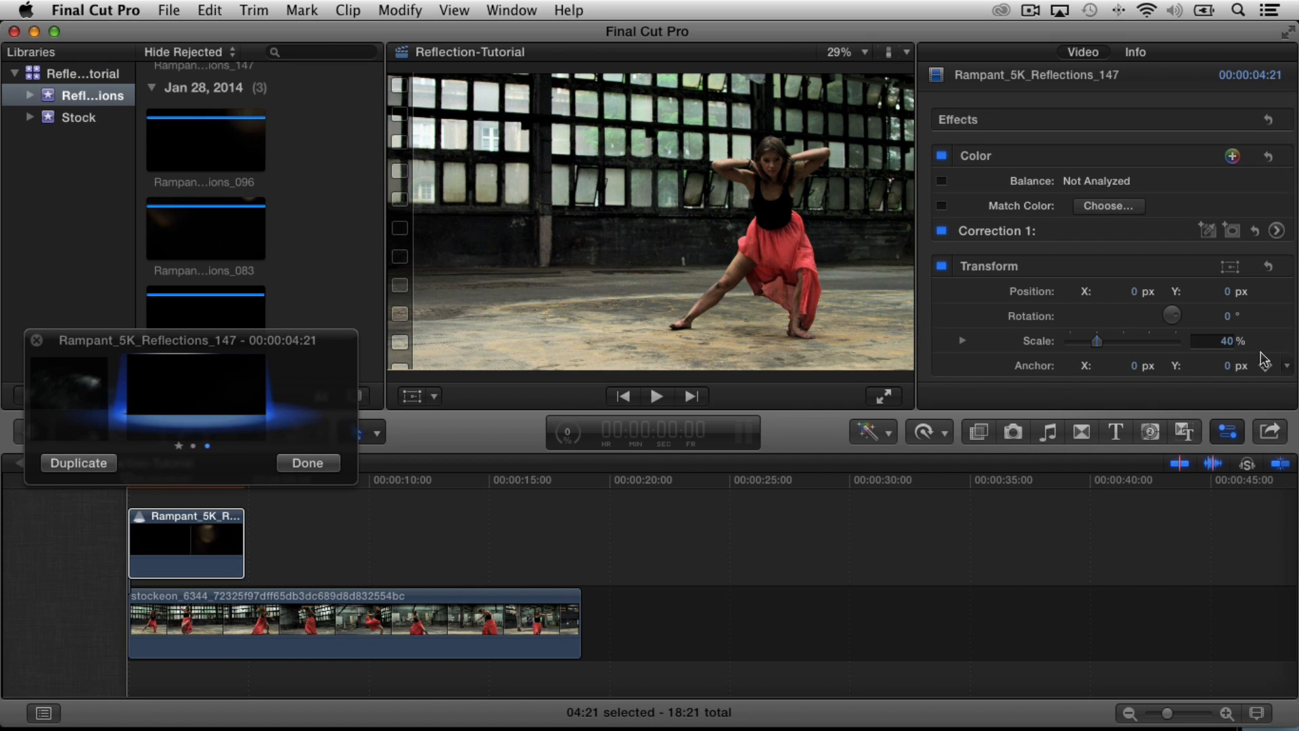
scroll(1264, 360, "down", 10)
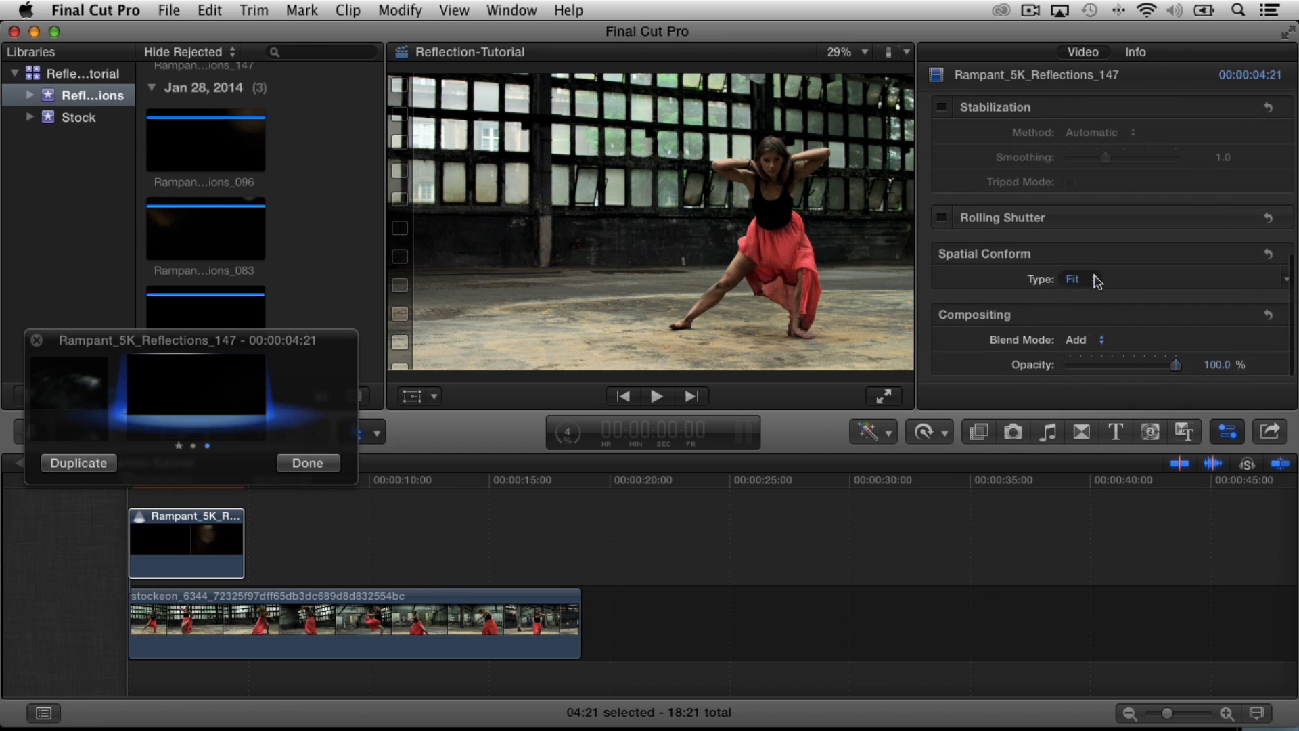
left_click(1094, 280)
left_click(1089, 310)
left_click(1101, 340)
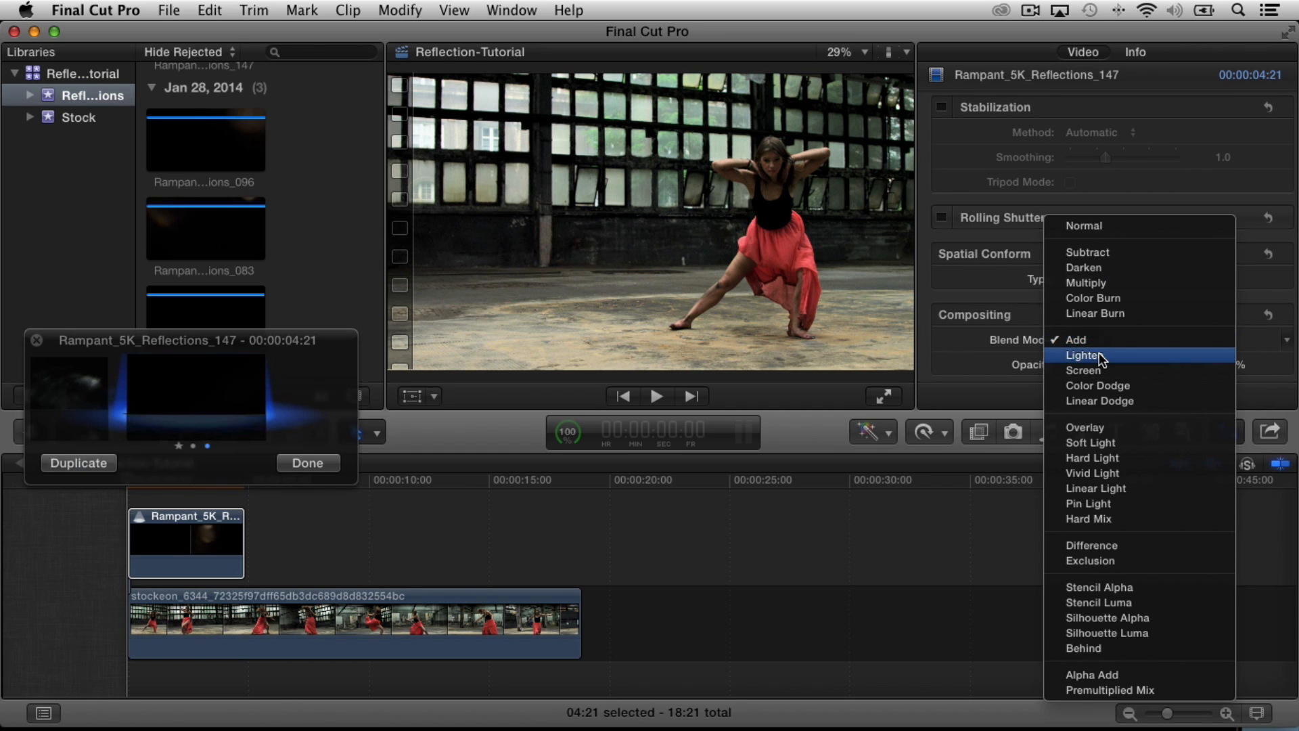
left_click(1086, 340)
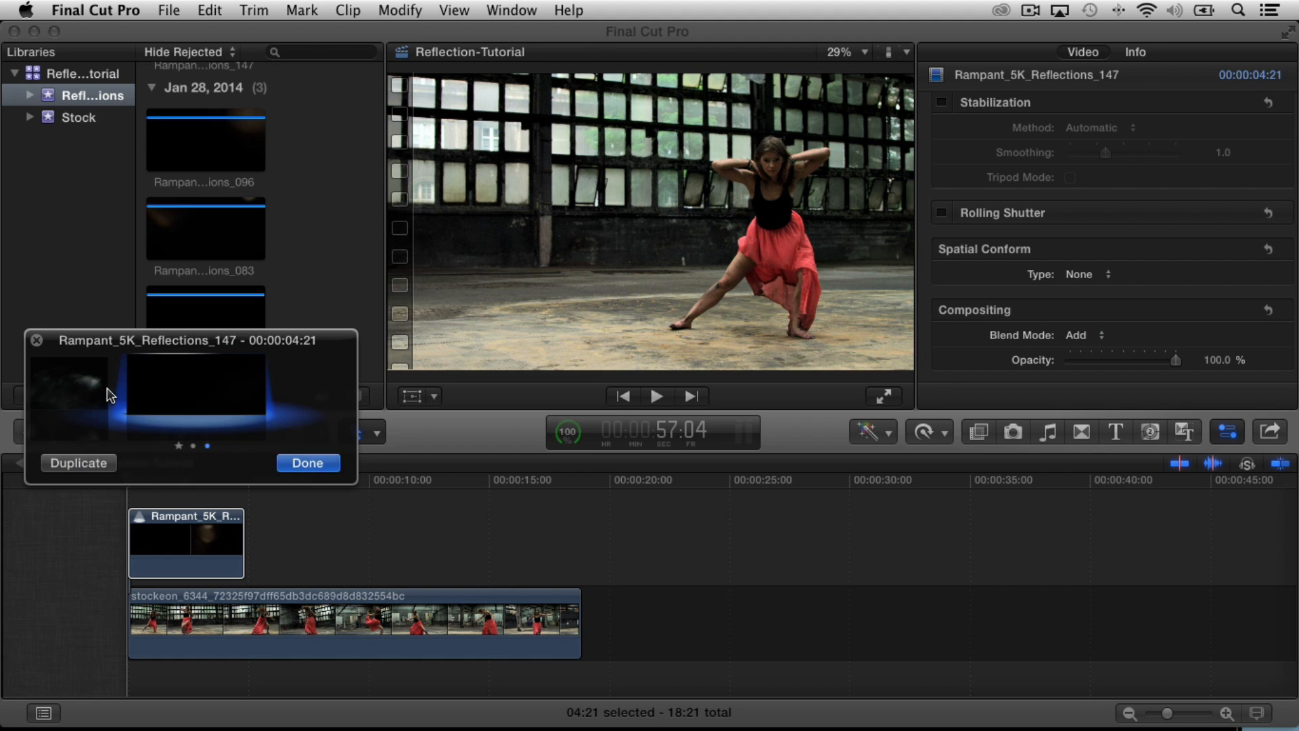
Preview the audition's reflection picks over the dancer footage during playback, starting and ending on Rampant_5K_Reflections_044.
left_click(77, 391)
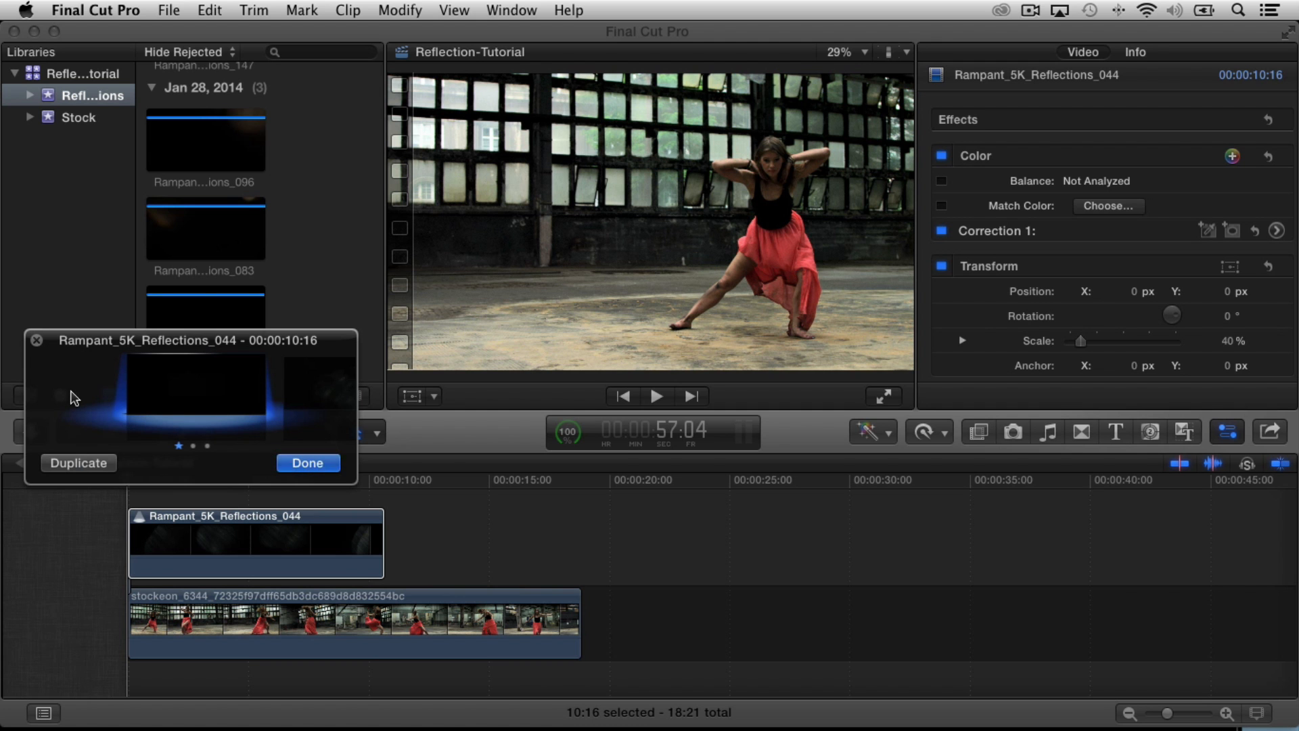
key("space")
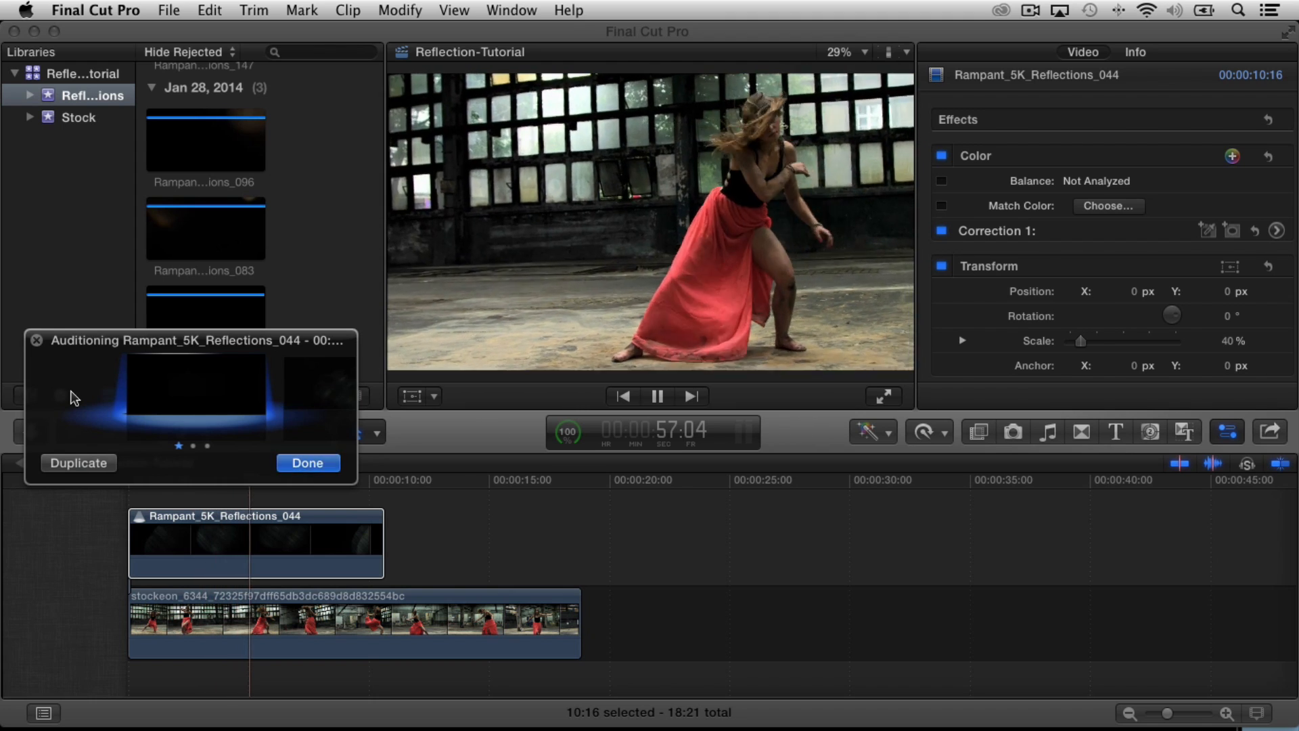
key("ctrl+Right")
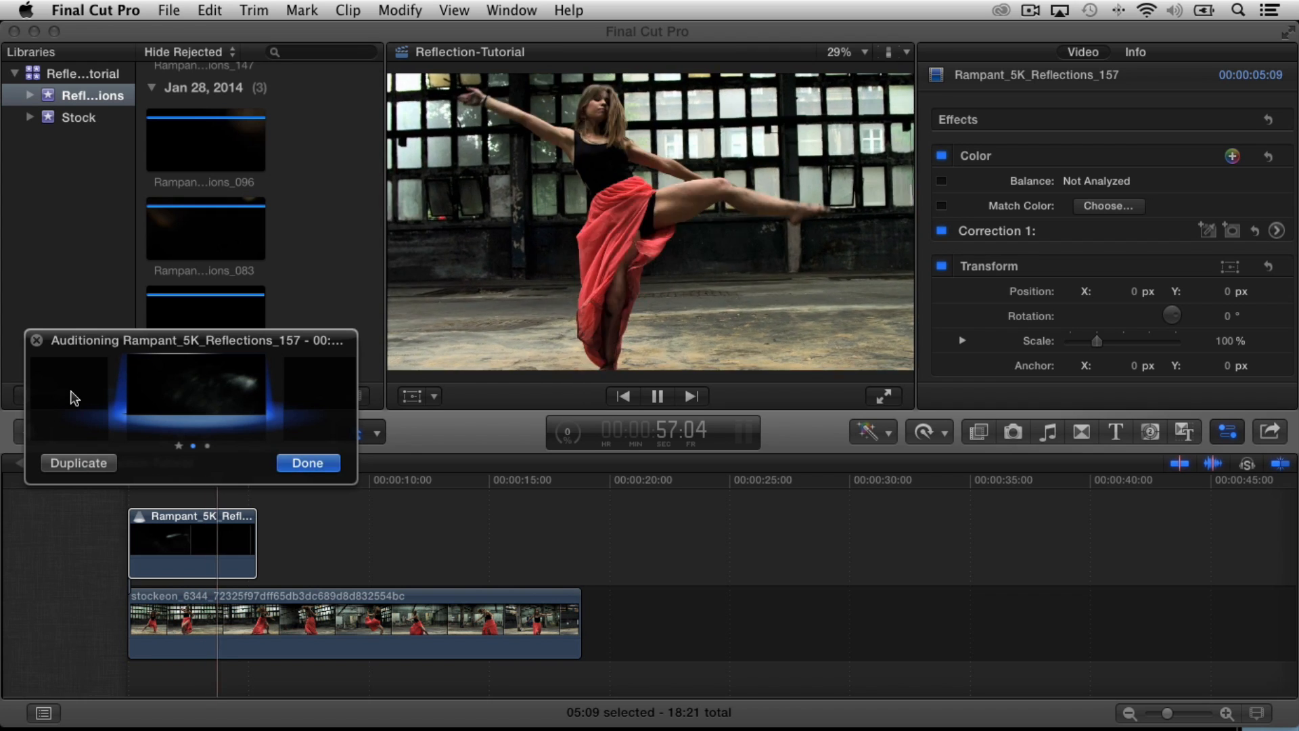
key("ctrl+Right")
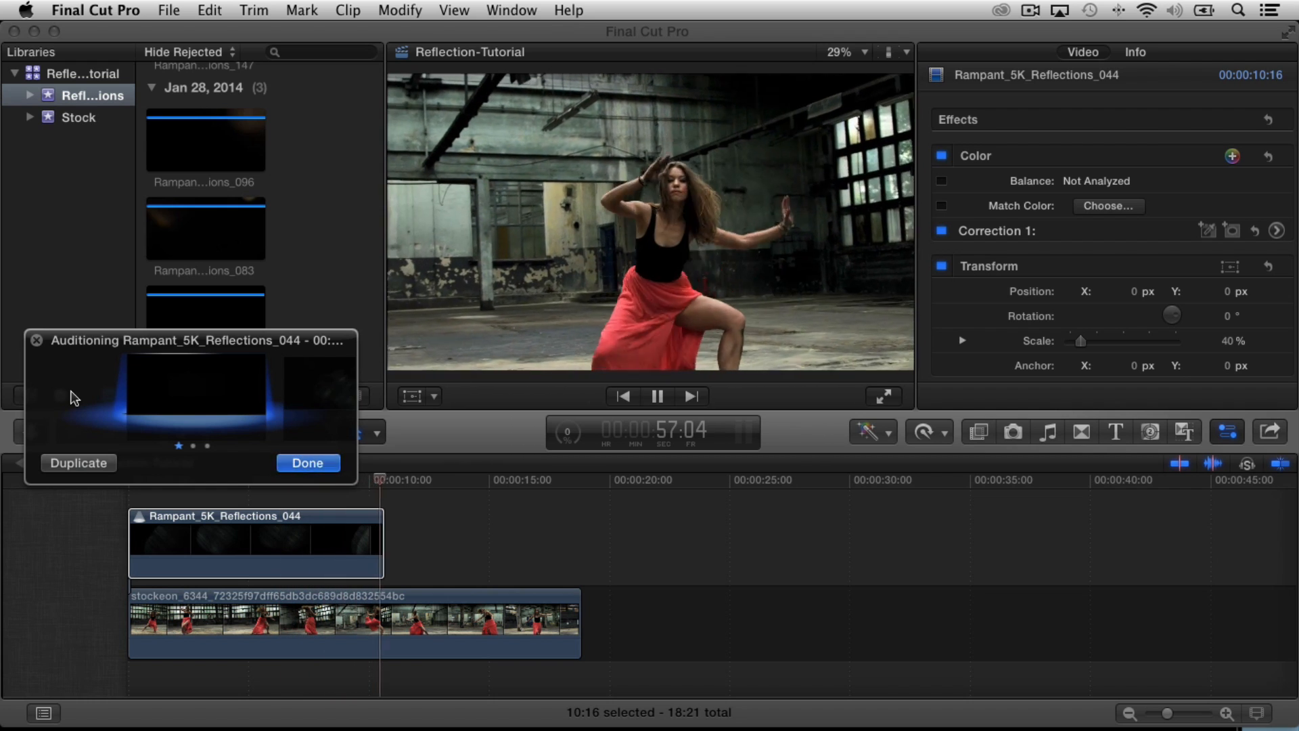
key("space")
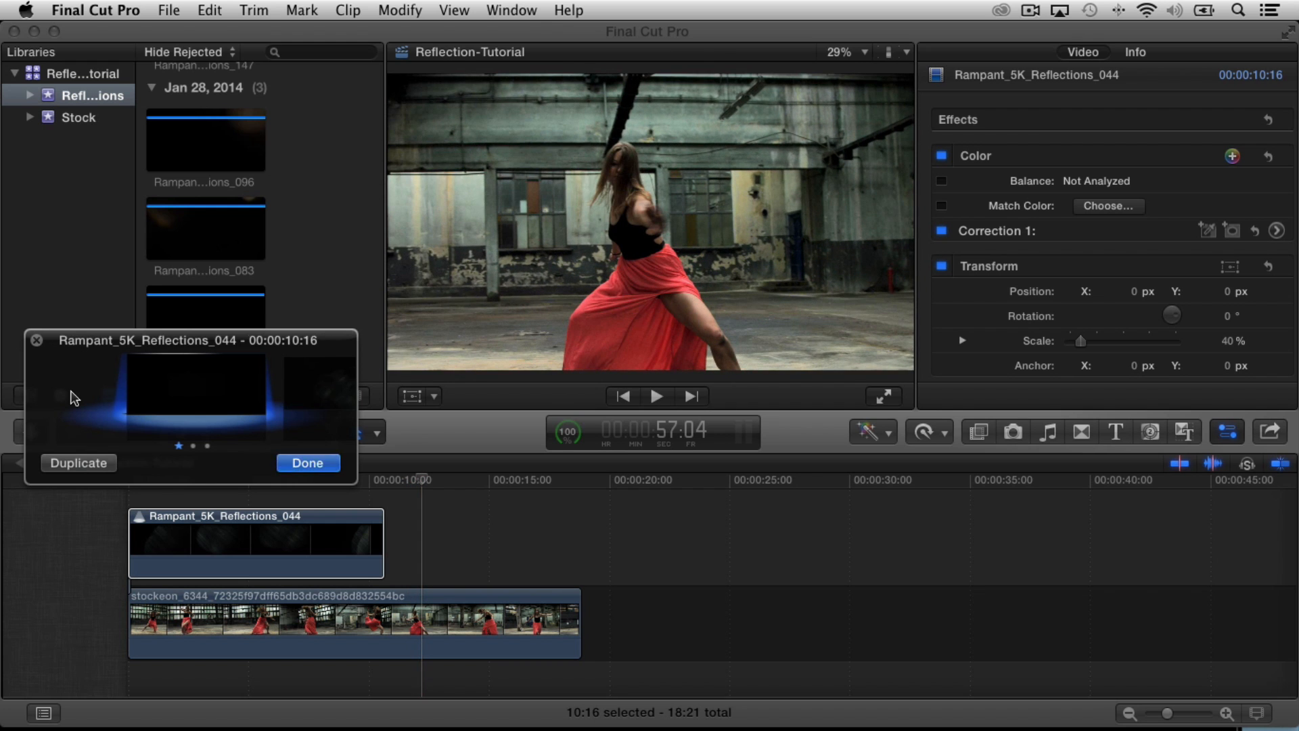
Close the audition with Rampant_5K_Reflections_044 as the pick and finalize it on the connected clip.
left_click(307, 463)
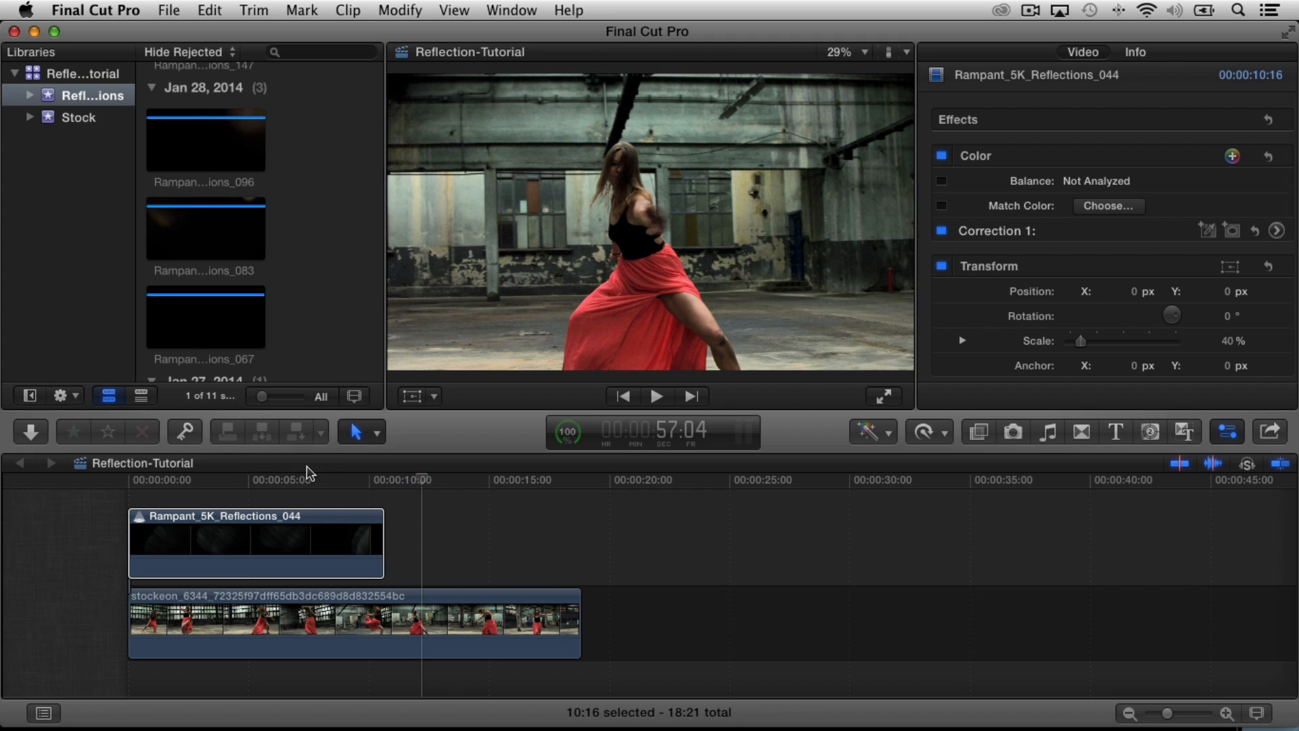
left_click(166, 521)
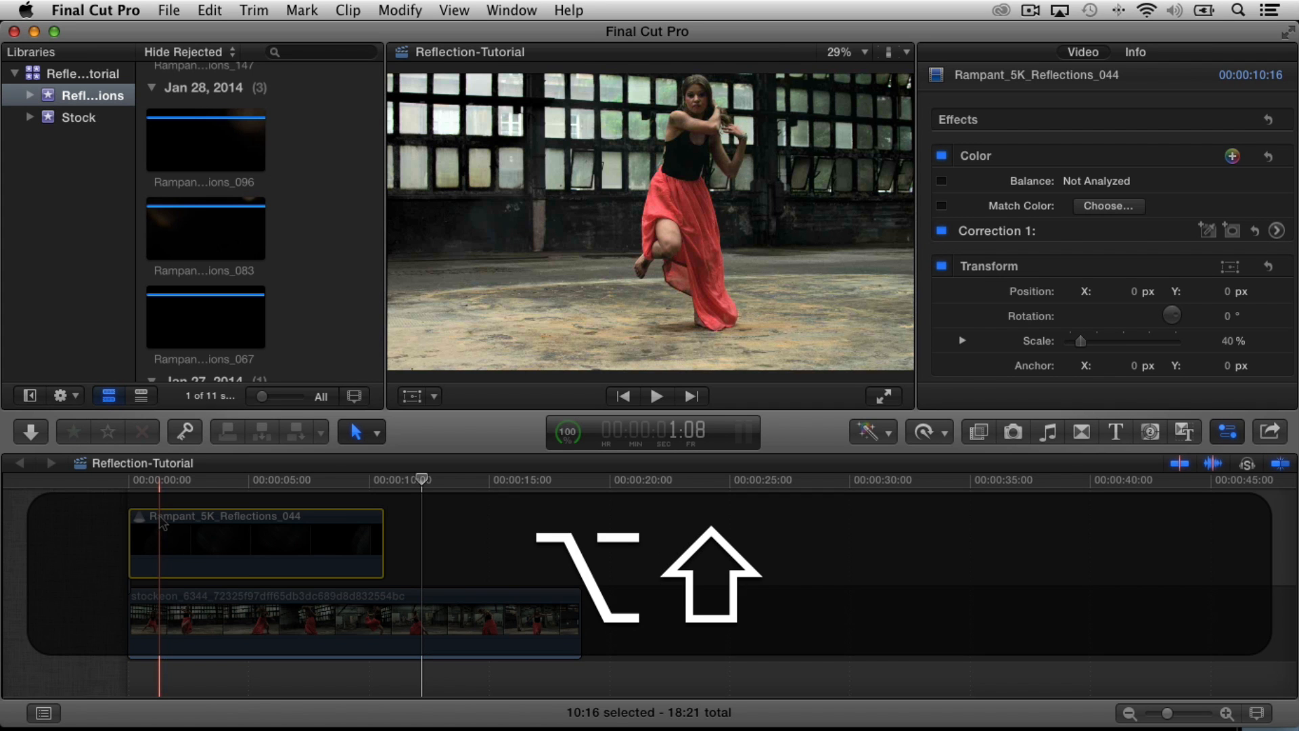
key("alt+shift+y")
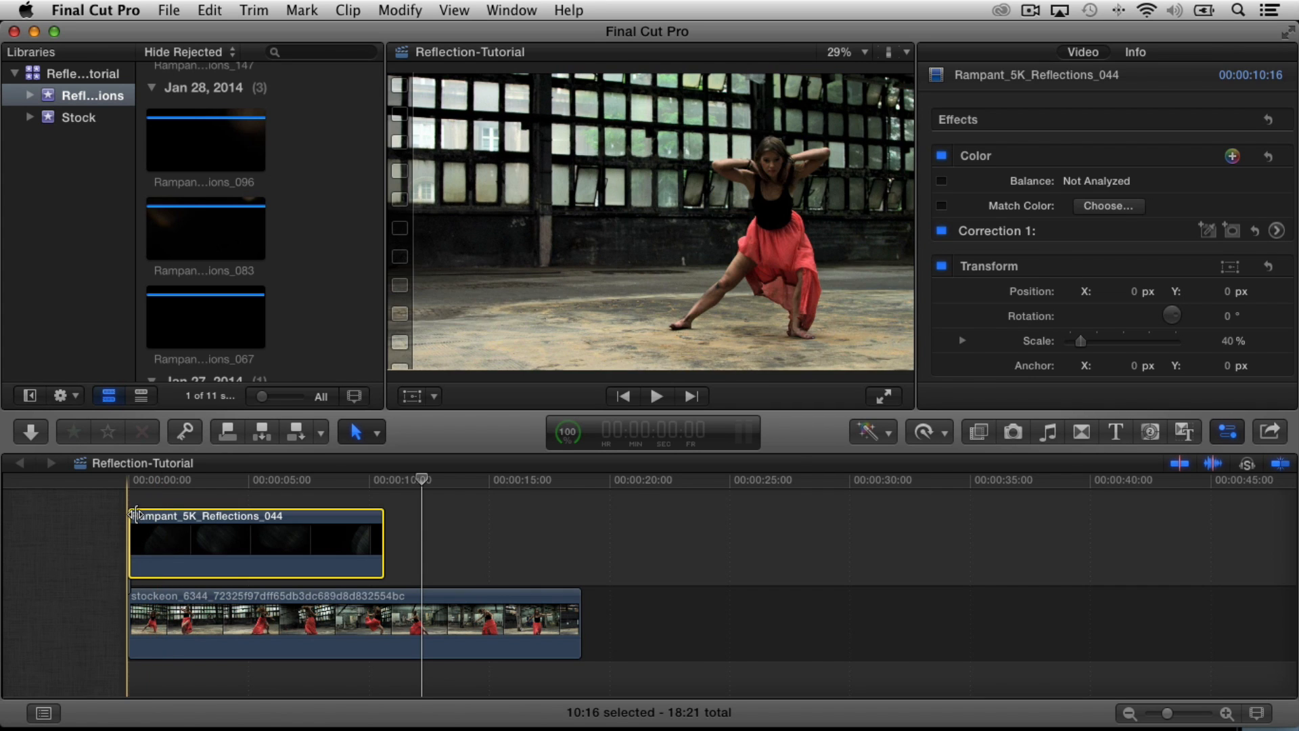
Play the timeline from the start to review the finalized reflection over the dancer footage.
left_click_drag(424, 480, 134, 488)
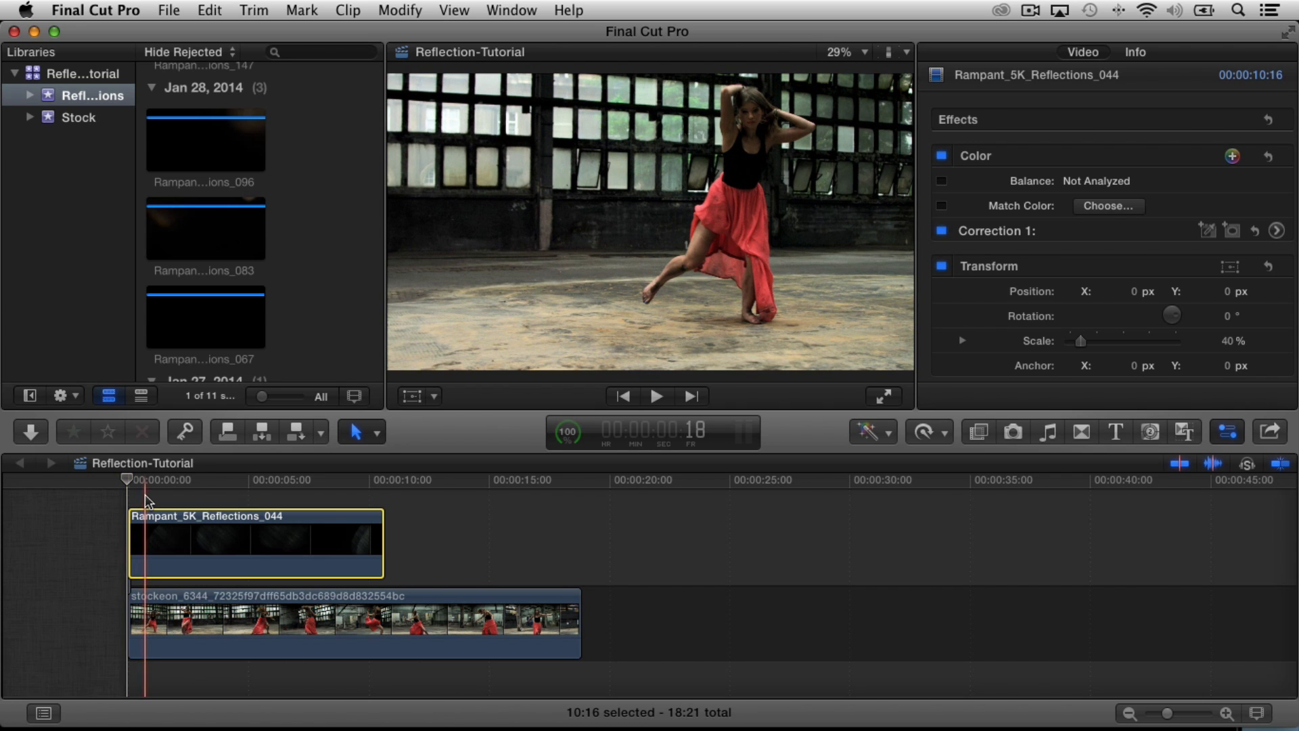
key("space")
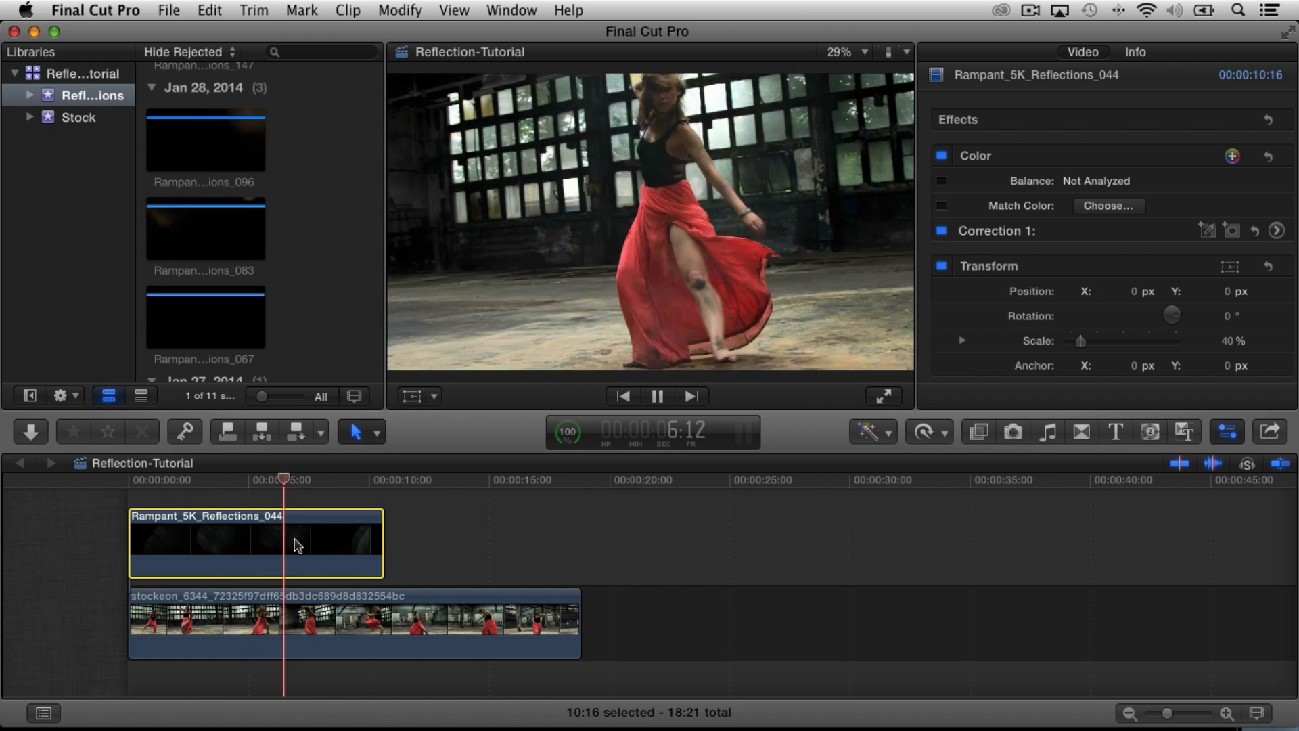
key("space")
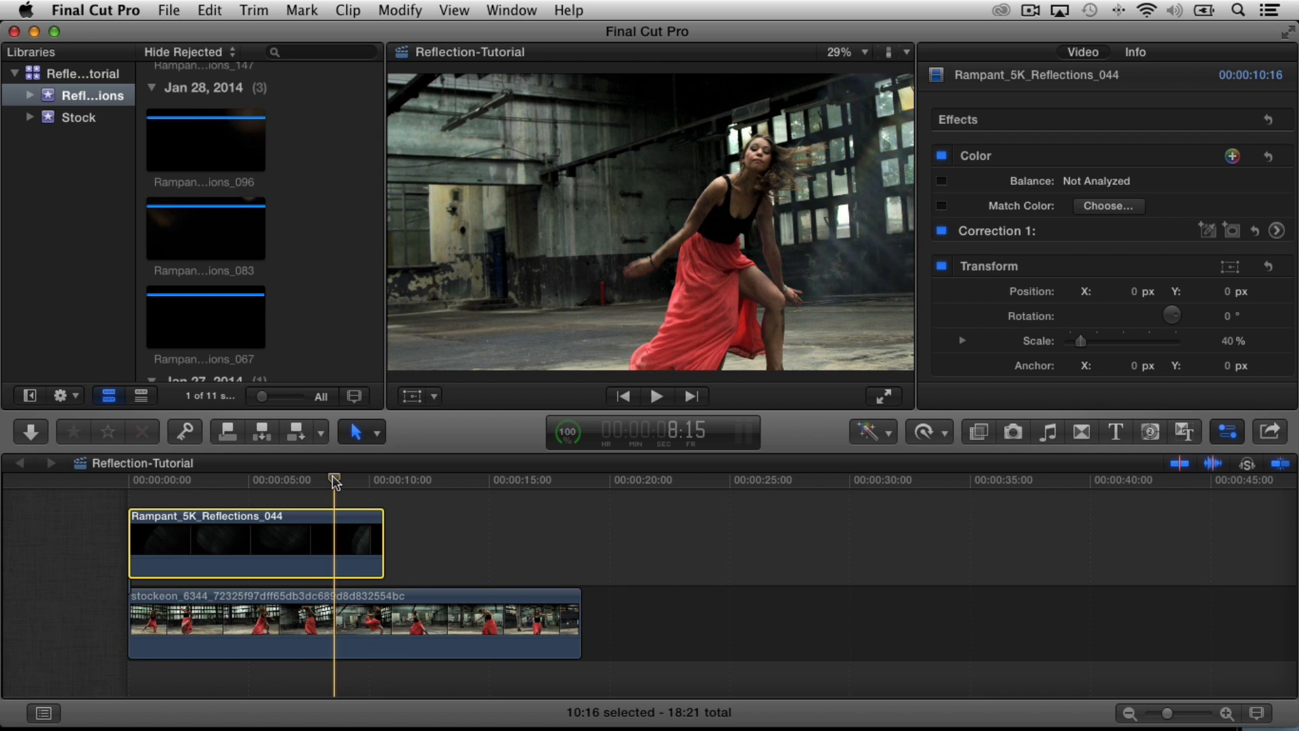
Park the playhead at 6:23 and set the scale of the connected Rampant_5K_Reflections_044 clip to 100%.
left_click_drag(331, 475, 294, 481)
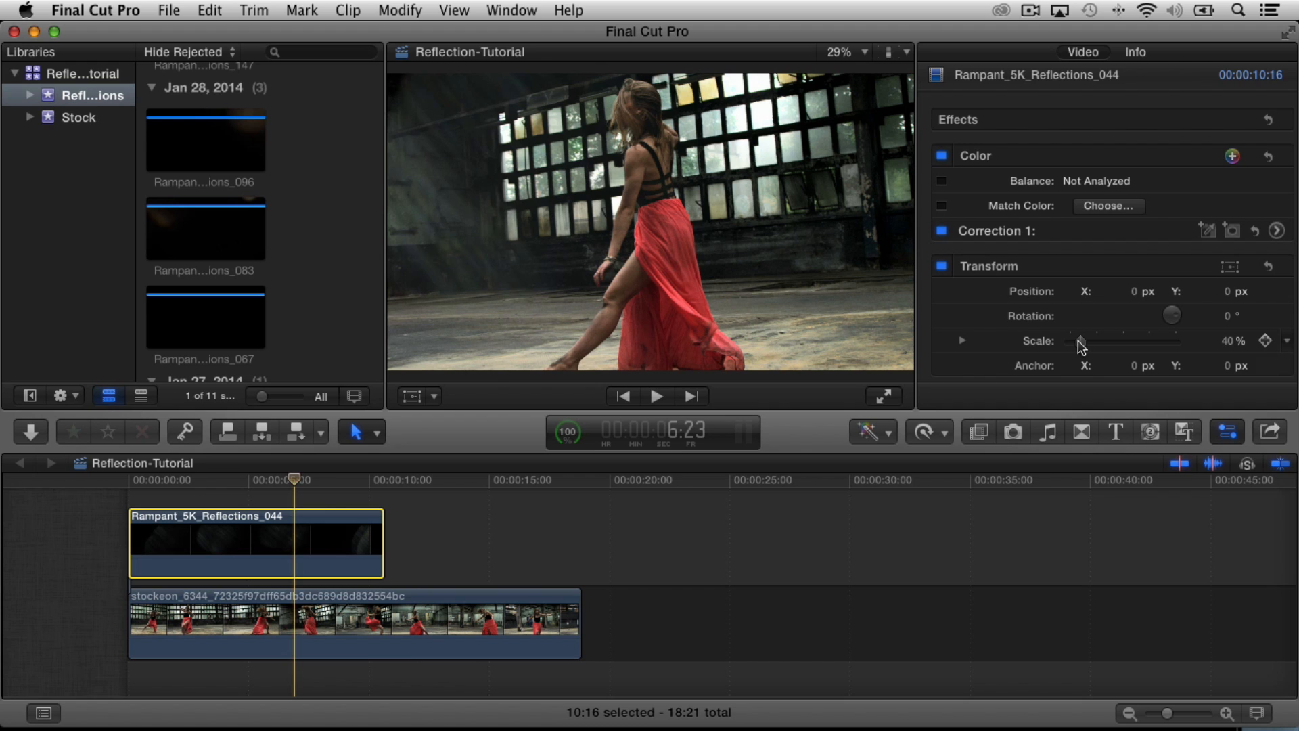
left_click_drag(1082, 344, 1094, 346)
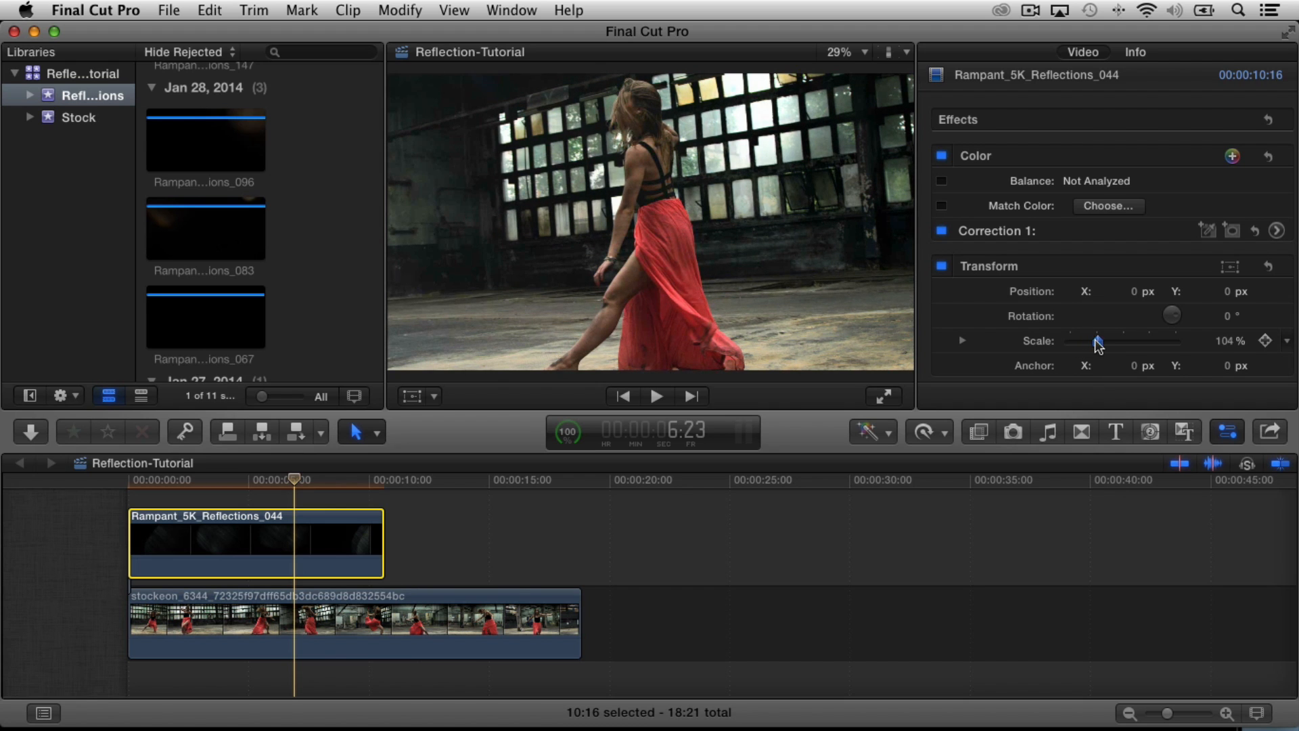
left_click(1226, 342)
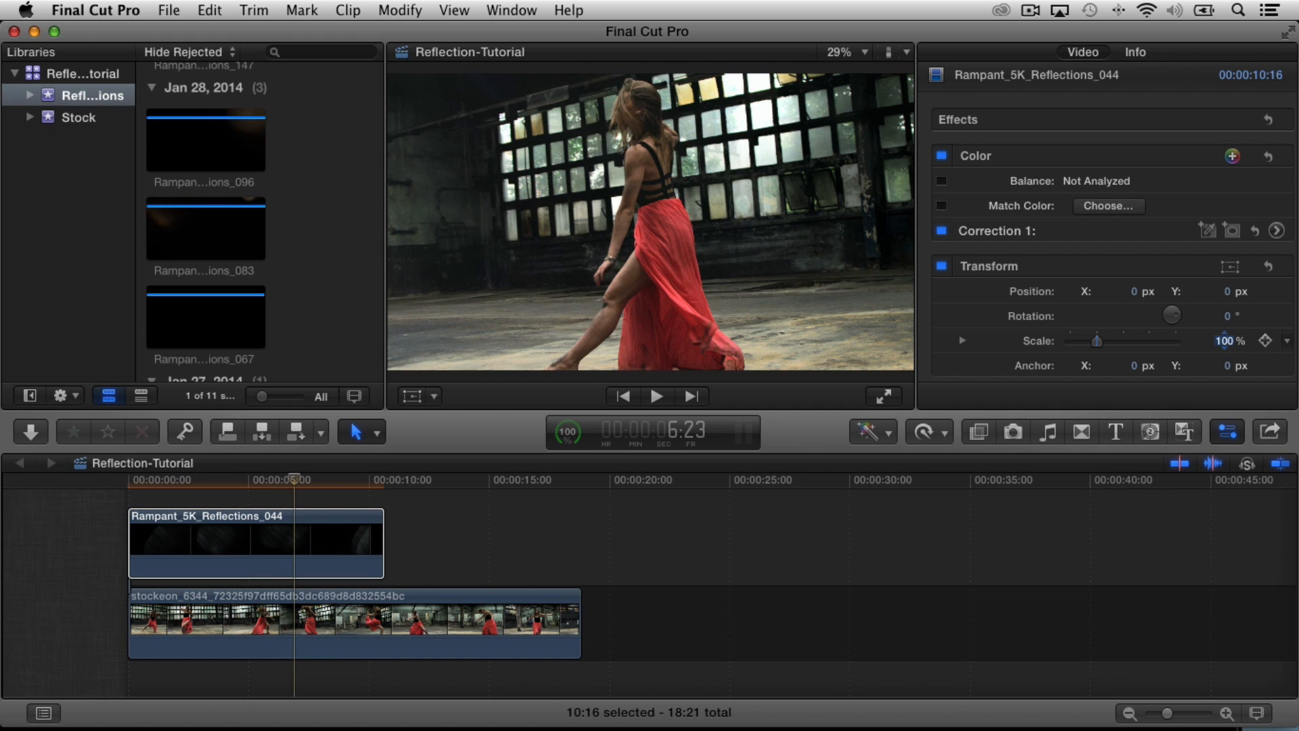
left_click(548, 533)
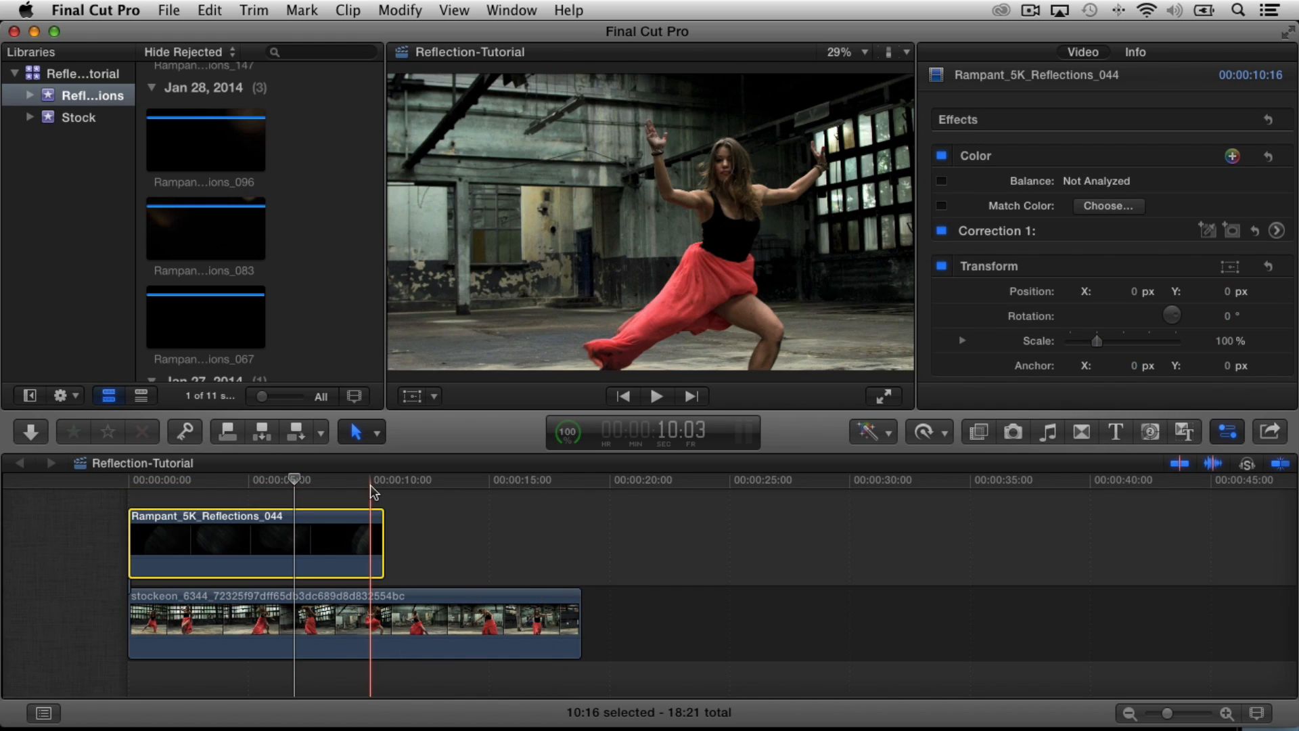
Play the composite from the start to review the enlarged reflection, restarting playback from the beginning once.
left_click(126, 481)
key("space")
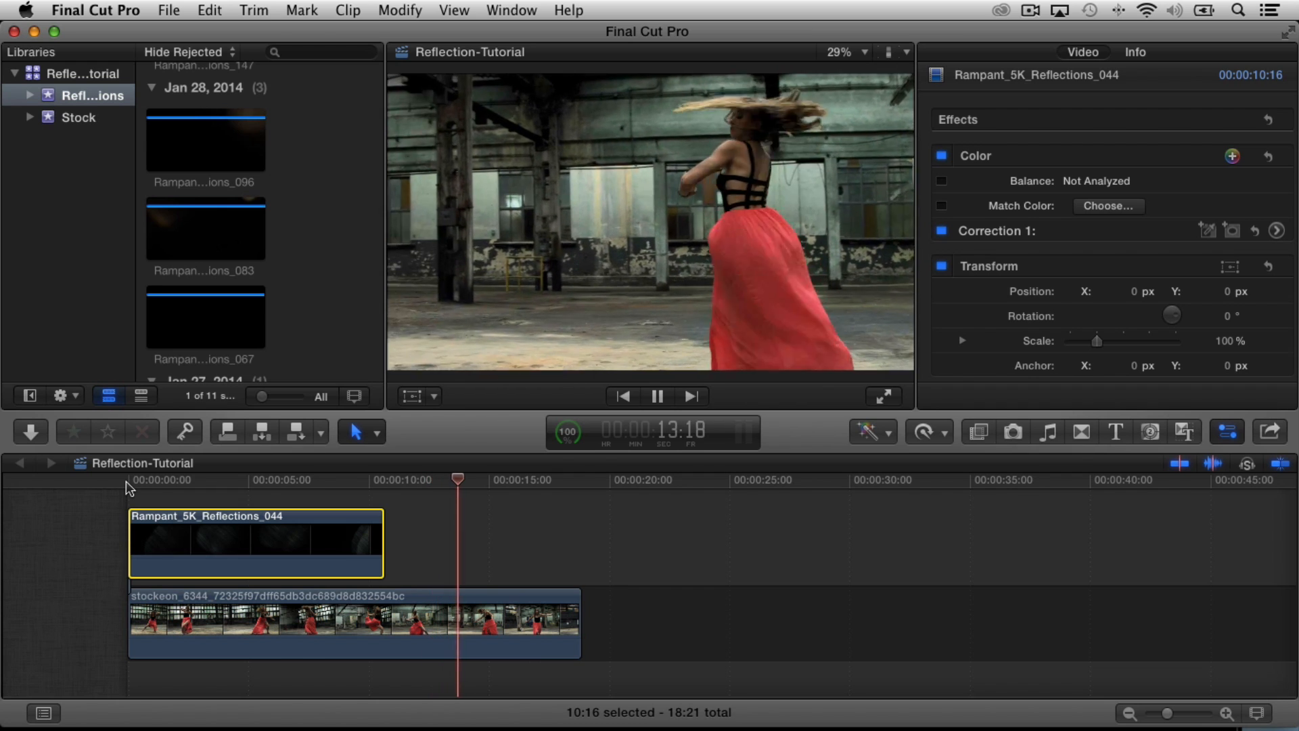
left_click(130, 482)
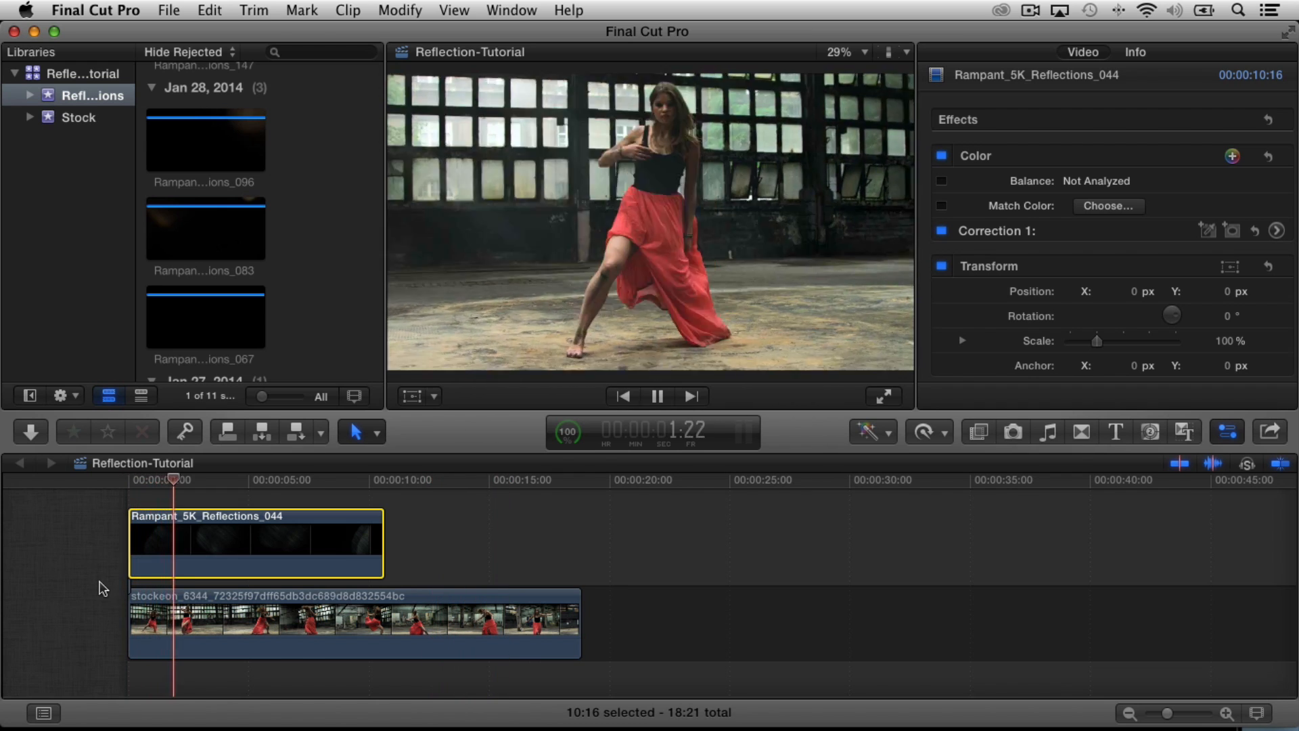